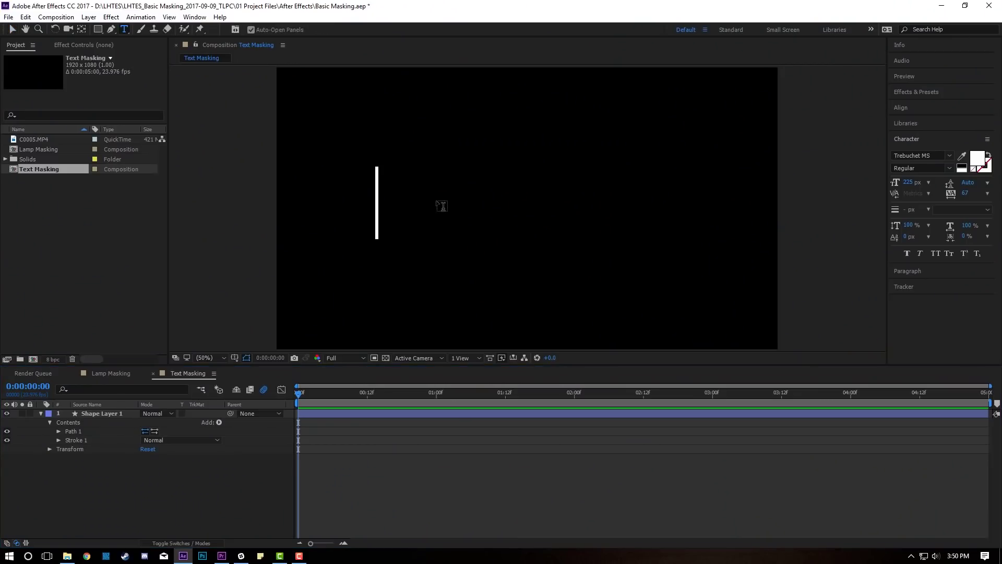
# - Add a text layer reading TEXT MASK and place it just right of the white vertical line, at about 450, 594
pyautogui.click(437, 206)
pyautogui.write('TEXT MASK')
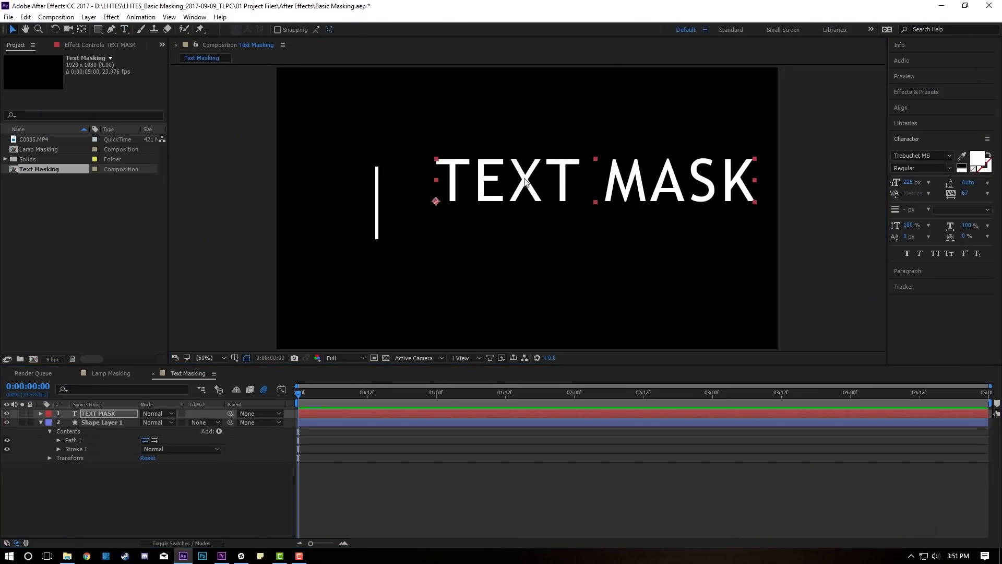
pyautogui.press('Escape')
pyautogui.press('v')
pyautogui.moveTo(480, 198); pyautogui.dragTo(491, 195)
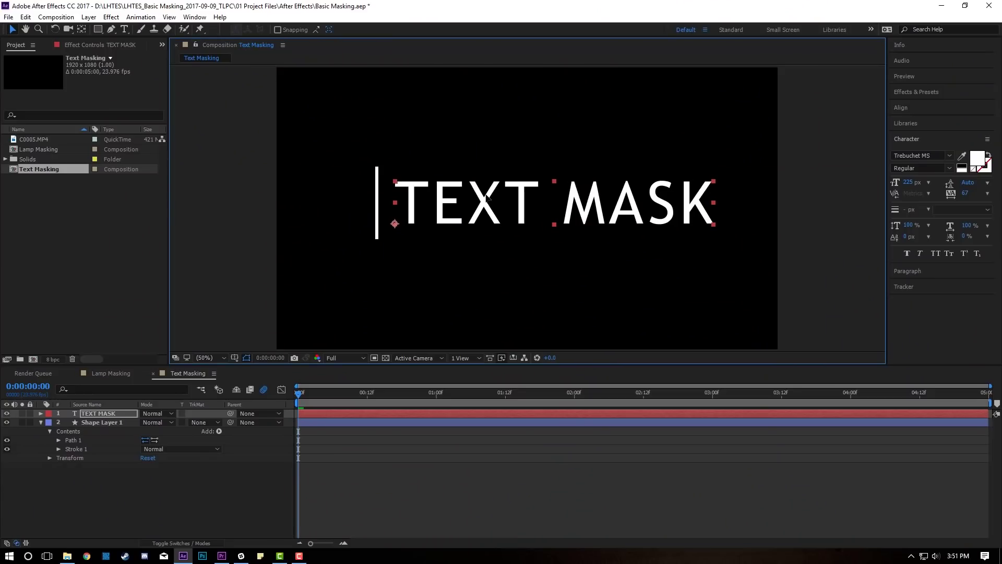
pyautogui.moveTo(485, 194); pyautogui.dragTo(485, 198)
# - Keyframe TEXT MASK's current position at 0:00:00:12 and, at the first frame, a position left of the line at about -866, 594
pyautogui.click(371, 398)
pyautogui.moveTo(372, 397); pyautogui.dragTo(367, 399)
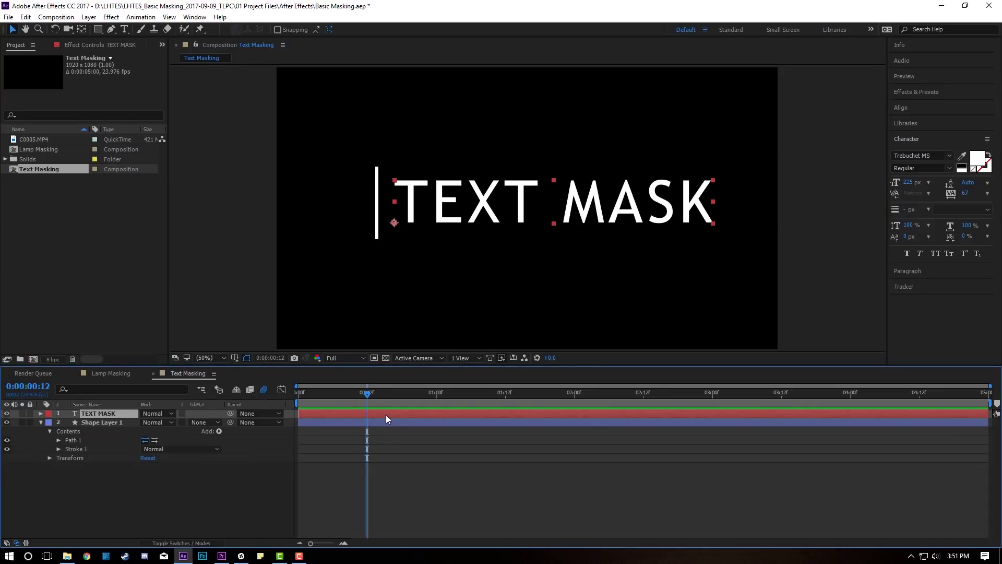
pyautogui.hotkey('alt', 'shift', 'p')
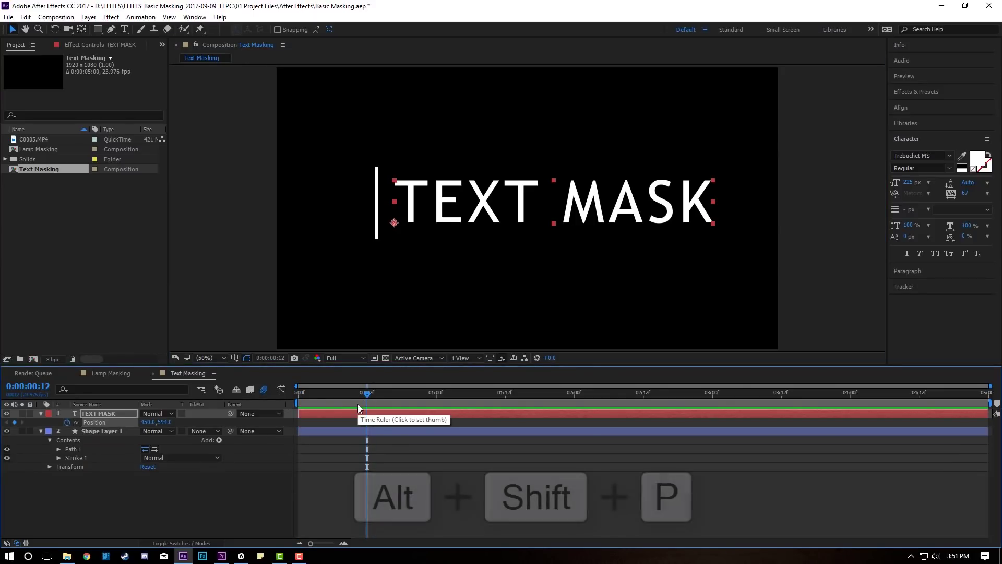
pyautogui.moveTo(363, 392); pyautogui.dragTo(287, 403)
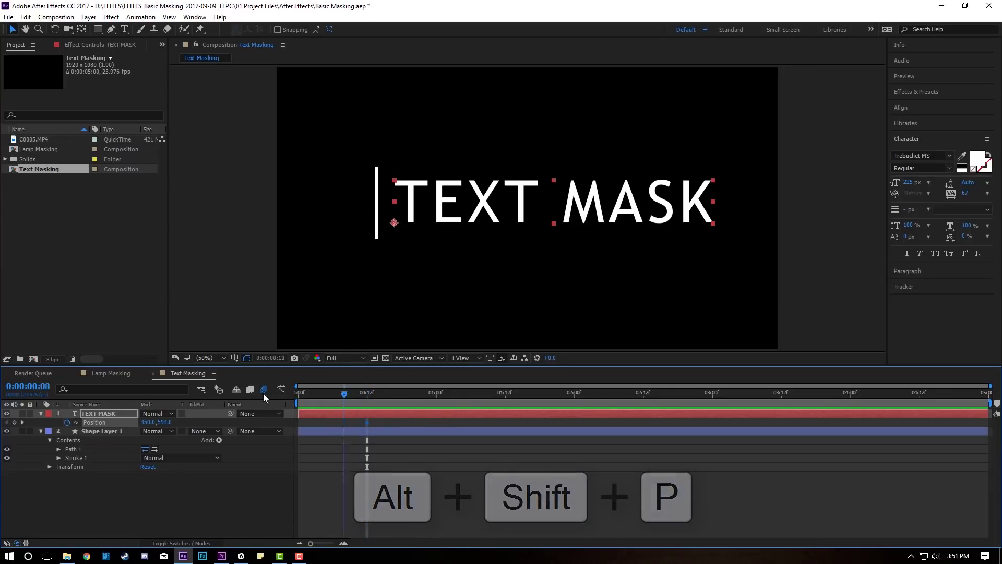
pyautogui.moveTo(631, 210); pyautogui.dragTo(286, 208)
pyautogui.click(322, 413)
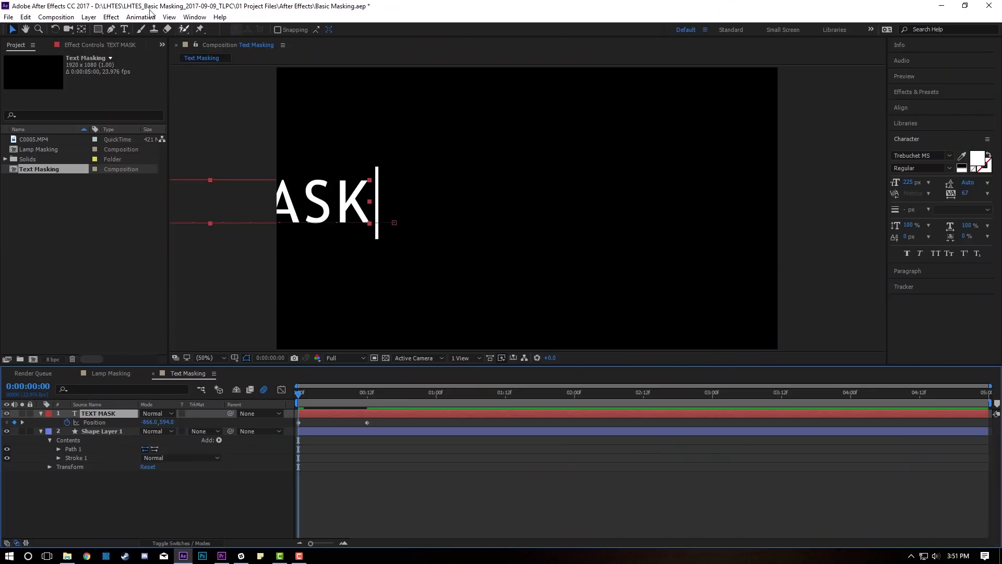
# - Create a royal blue solid and place it over the area left of the white line, its right edge aligned with the line
pyautogui.click(89, 17)
pyautogui.moveTo(130, 39)
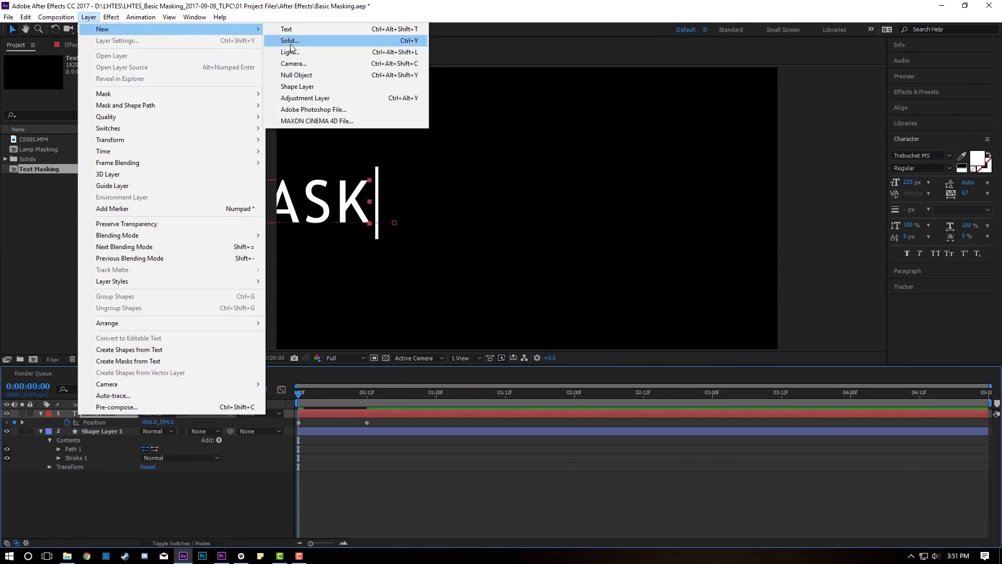
pyautogui.click(292, 40)
pyautogui.click(534, 371)
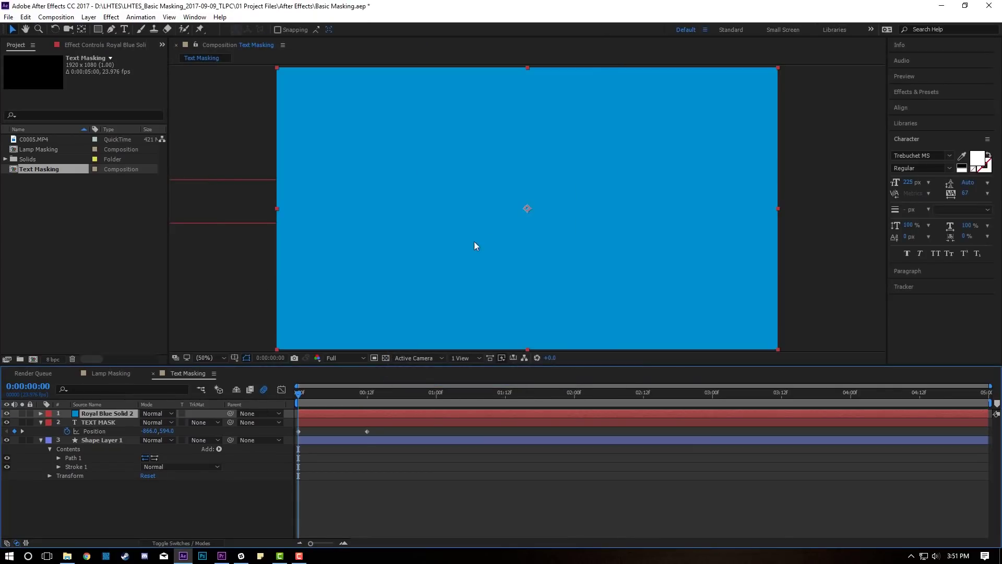
pyautogui.moveTo(647, 206); pyautogui.dragTo(241, 205)
pyautogui.scroll(2, 365, 194)
pyautogui.moveTo(355, 223); pyautogui.dragTo(791, 216)
pyautogui.press('v')
pyautogui.moveTo(385, 217); pyautogui.dragTo(407, 211)
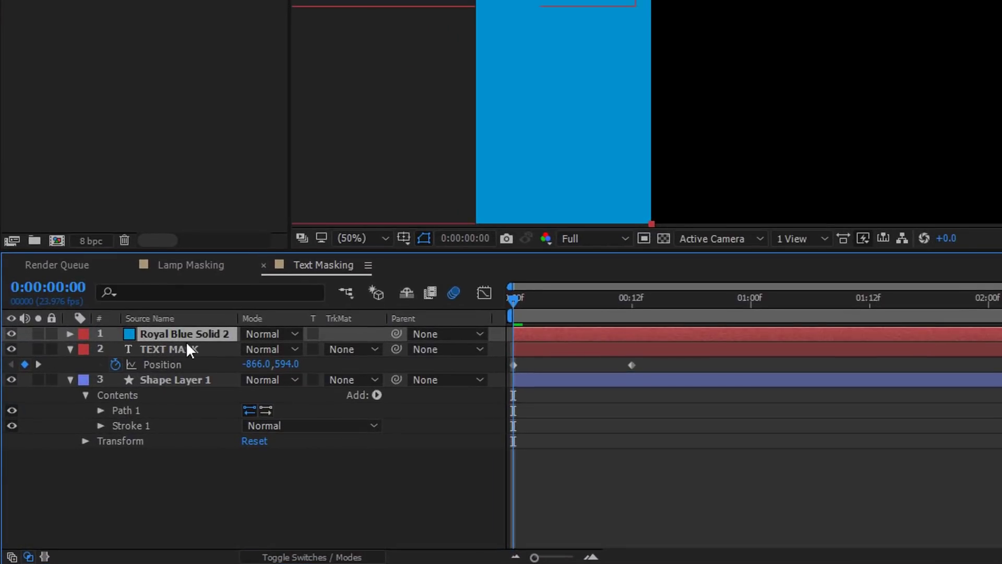
# - Set the TEXT MASK layer's track matte to Alpha Inverted Matte "Royal Blue Solid 2" and scrub through the reveal
pyautogui.click(184, 347)
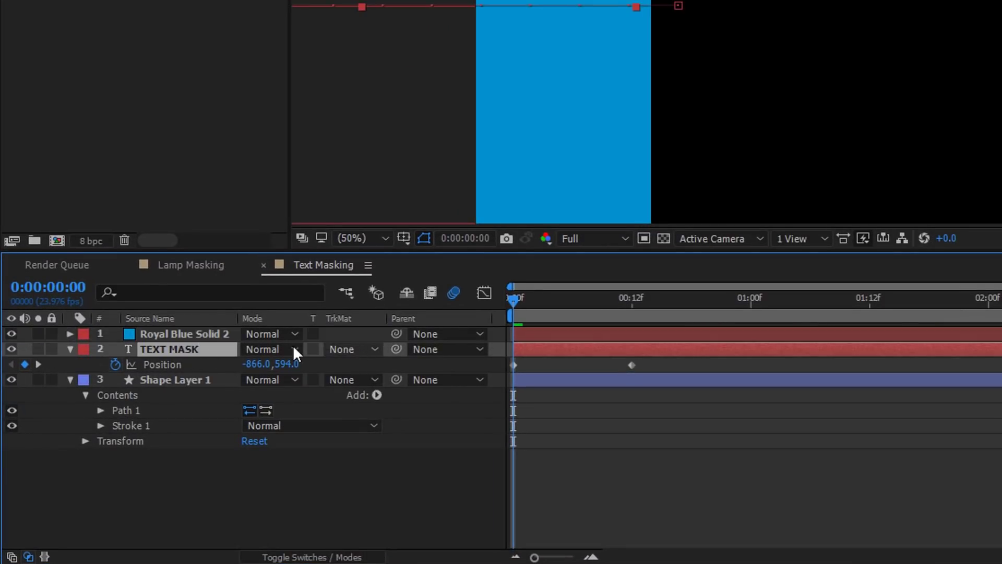
pyautogui.click(369, 350)
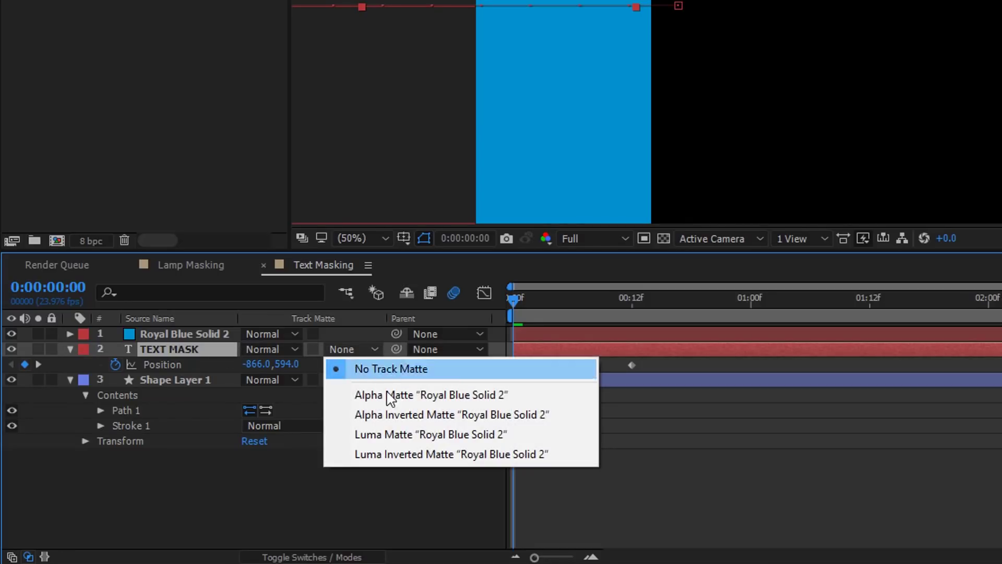
pyautogui.click(387, 415)
pyautogui.moveTo(522, 299); pyautogui.dragTo(604, 298)
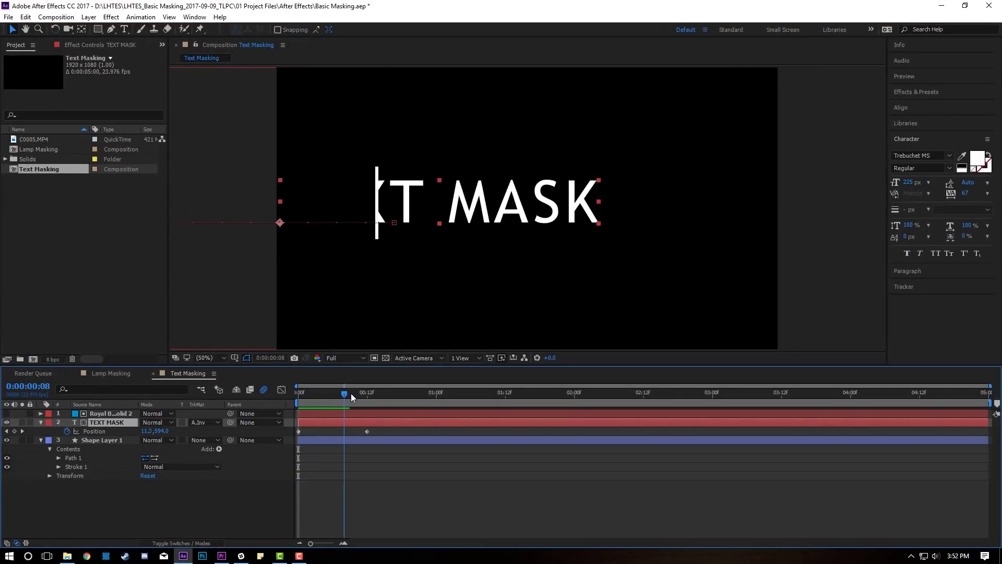
pyautogui.moveTo(350, 393); pyautogui.dragTo(333, 413)
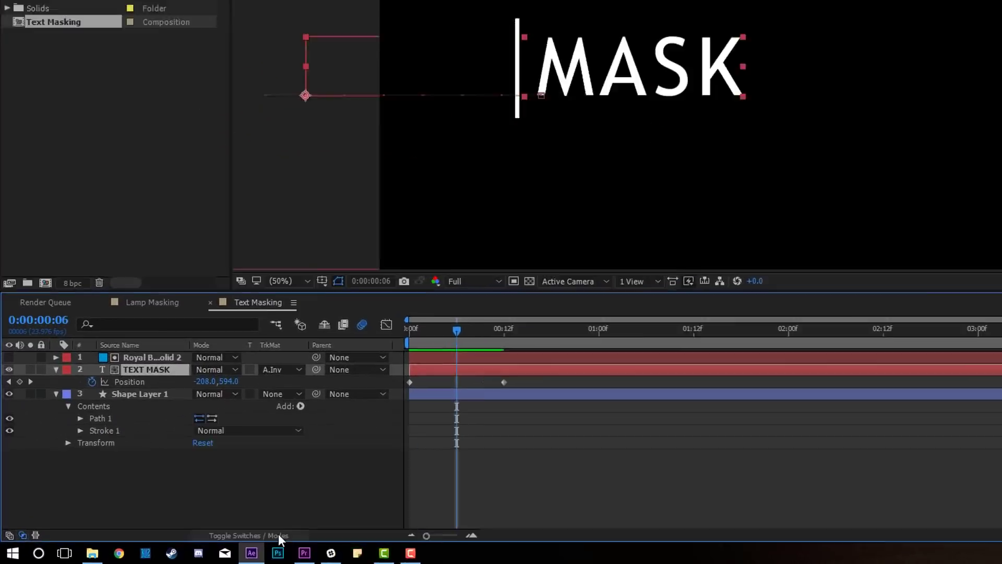
# - Enable motion blur on the TEXT MASK layer and preview the animation from the first frame
pyautogui.click(248, 533)
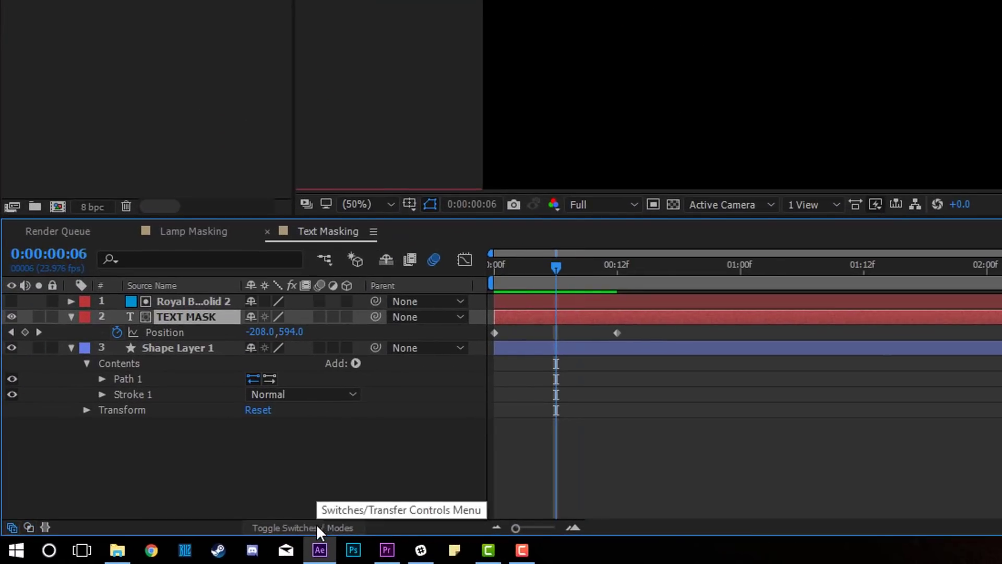
pyautogui.click(319, 316)
pyautogui.moveTo(557, 255); pyautogui.dragTo(429, 273)
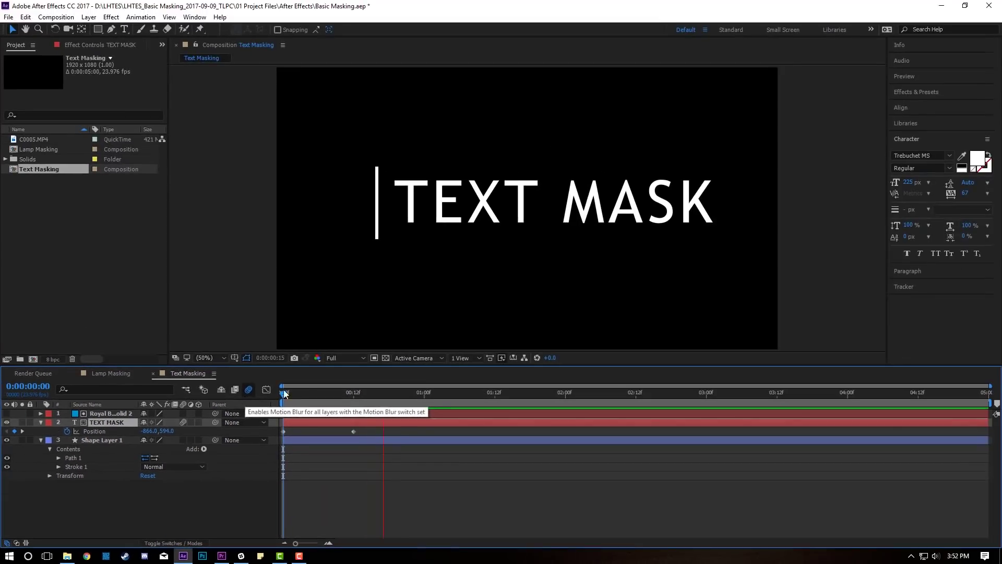
pyautogui.press('space')
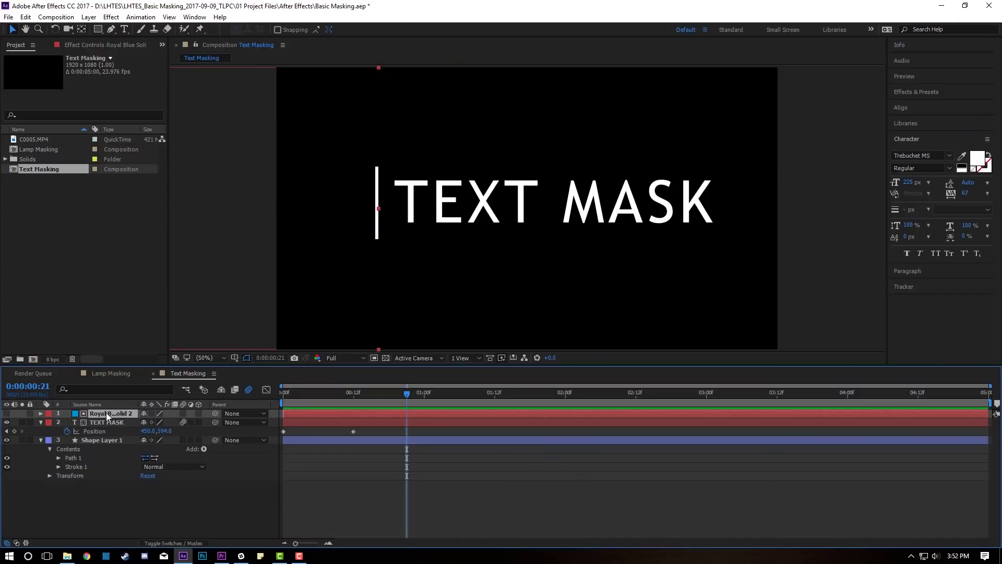
# - Delete the blue solid matte layer and scrub to 0:00:00:06 to check the text without it
pyautogui.press('Delete')
pyautogui.moveTo(329, 393); pyautogui.dragTo(318, 402)
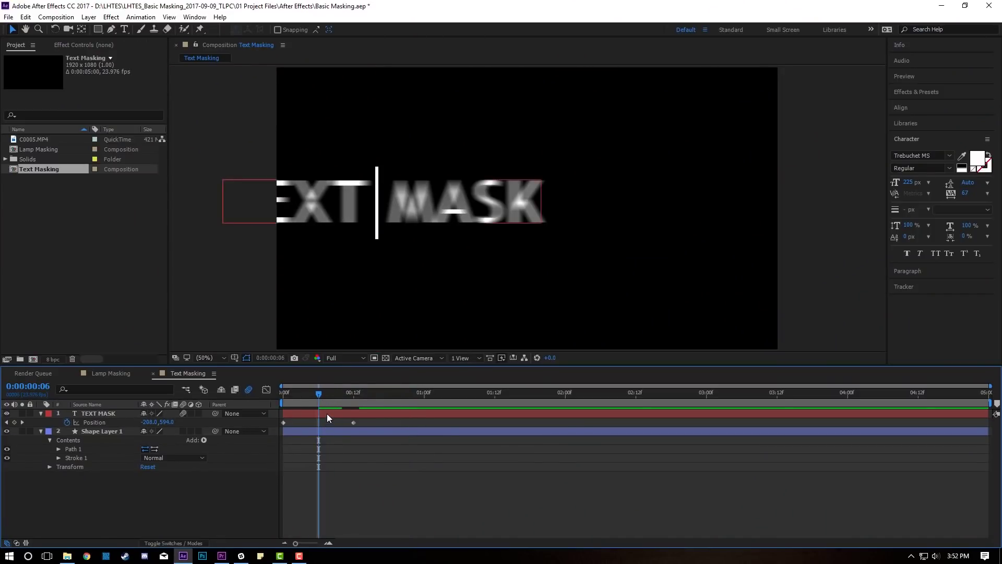
# - At the first frame, draw a rectangular mask on the TEXT MASK layer around the text left of the line, ending at the line's edge
pyautogui.click(327, 414)
pyautogui.moveTo(326, 399); pyautogui.dragTo(250, 399)
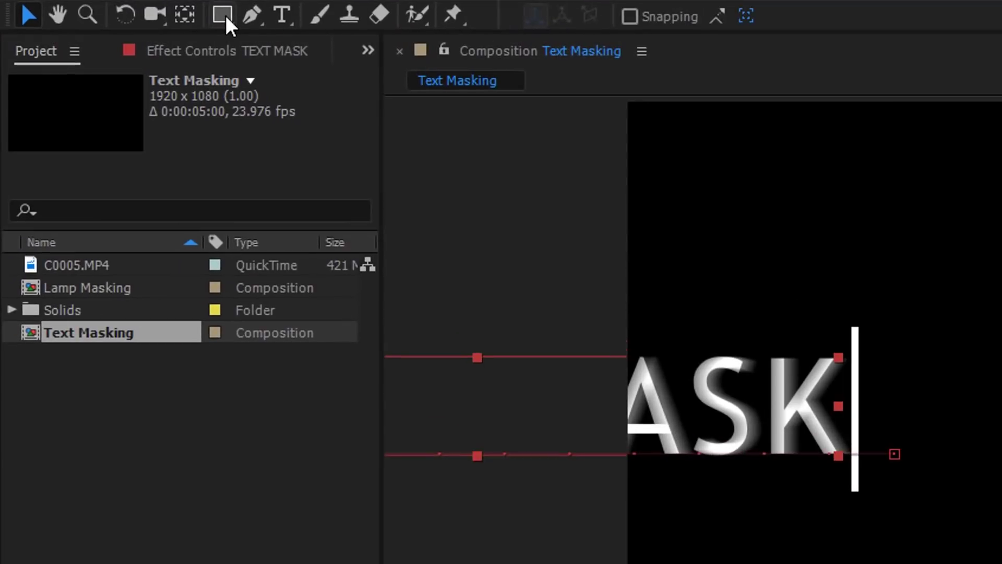
pyautogui.click(98, 30)
pyautogui.moveTo(492, 285)
pyautogui.mouseDown()
pyautogui.moveTo(736, 456)
pyautogui.moveTo(872, 530)
pyautogui.moveTo(859, 530)
pyautogui.mouseUp()
pyautogui.scroll(2, 936, 454)
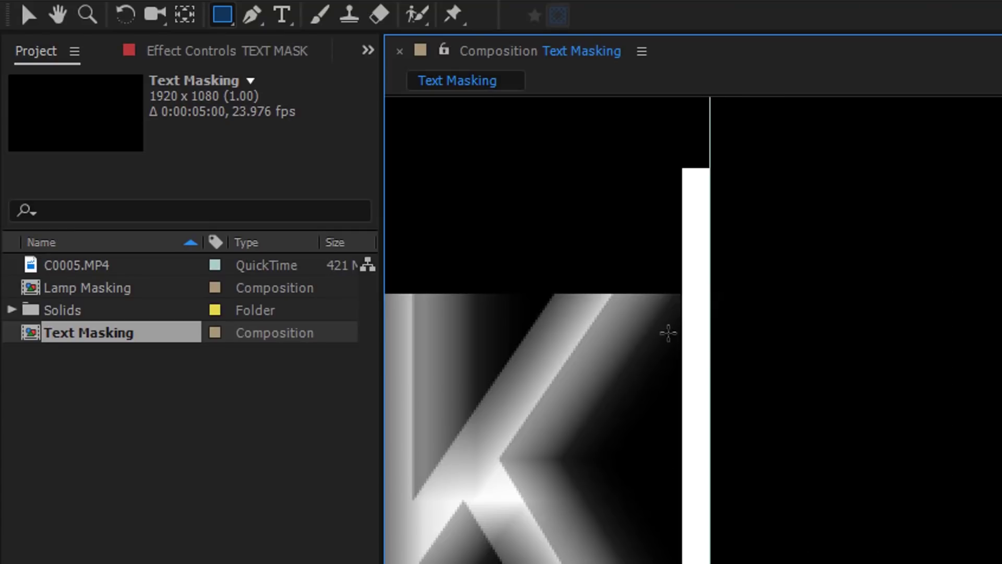
pyautogui.scroll(-2, 754, 366)
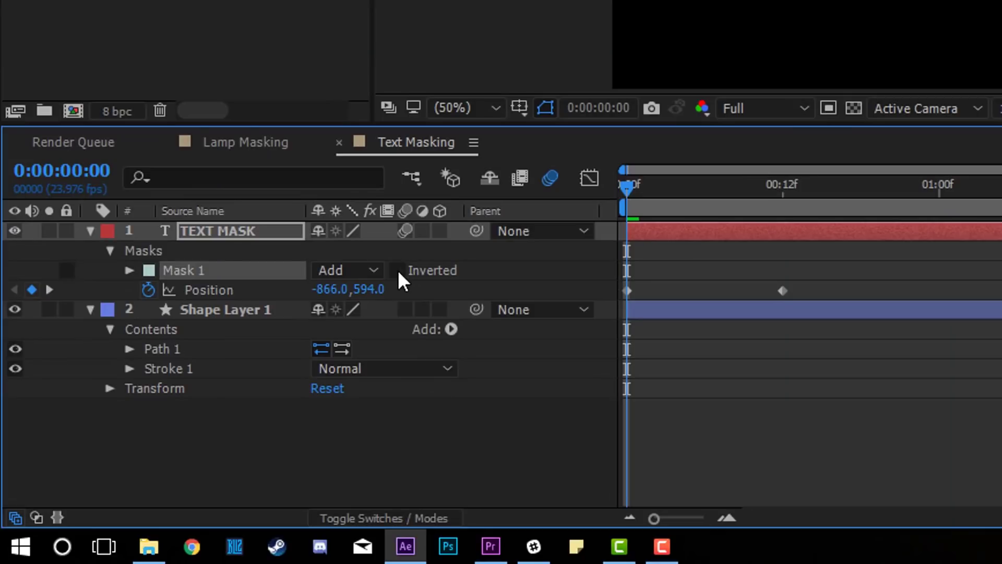
# - Invert Mask 1 on the TEXT MASK layer, keeping its mode at Add
pyautogui.click(397, 270)
pyautogui.click(357, 267)
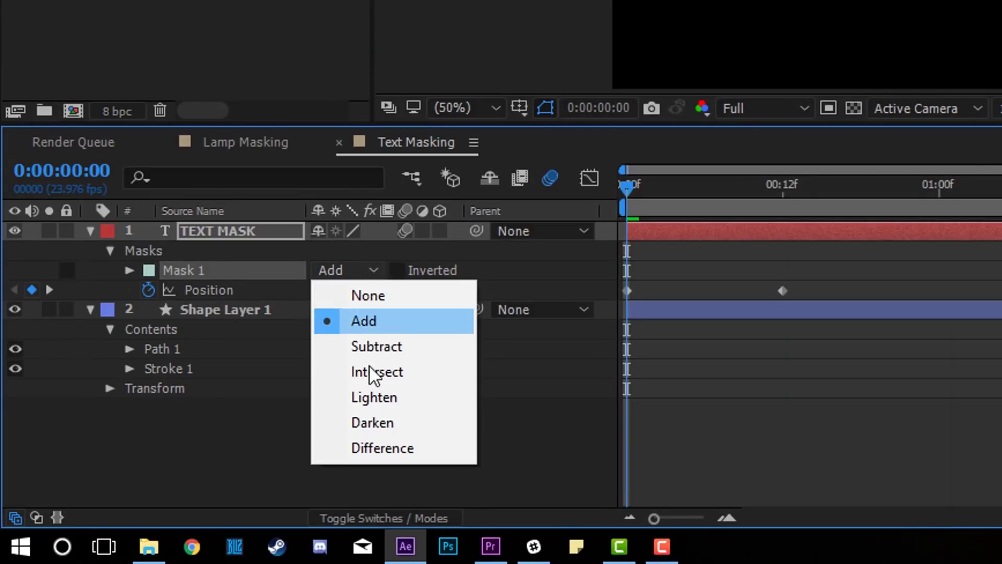
pyautogui.click(357, 345)
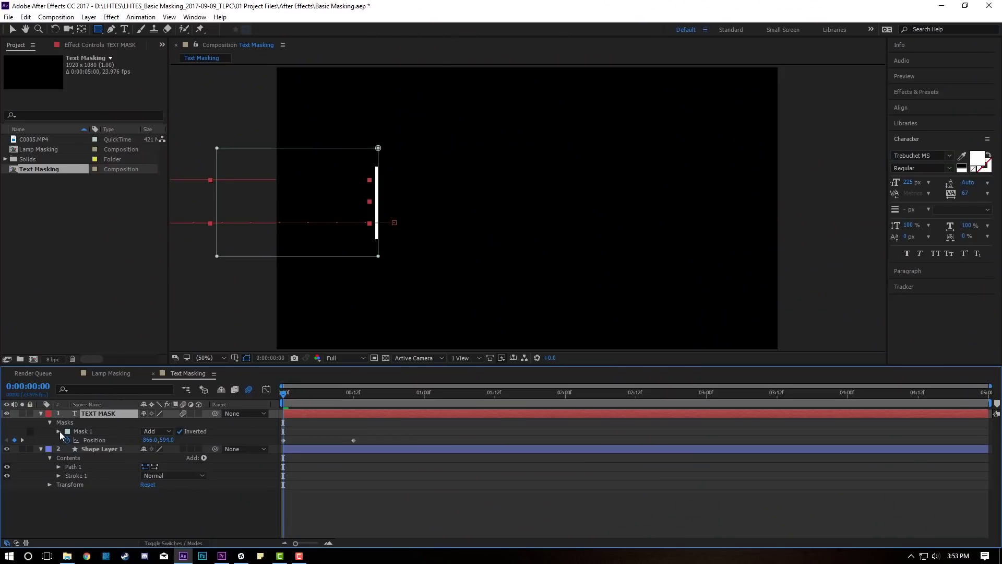
# - Keyframe Mask 1's path at the first frame and at 0:00:00:12, moving the mask back to the left of the line at the second keyframe
pyautogui.click(58, 431)
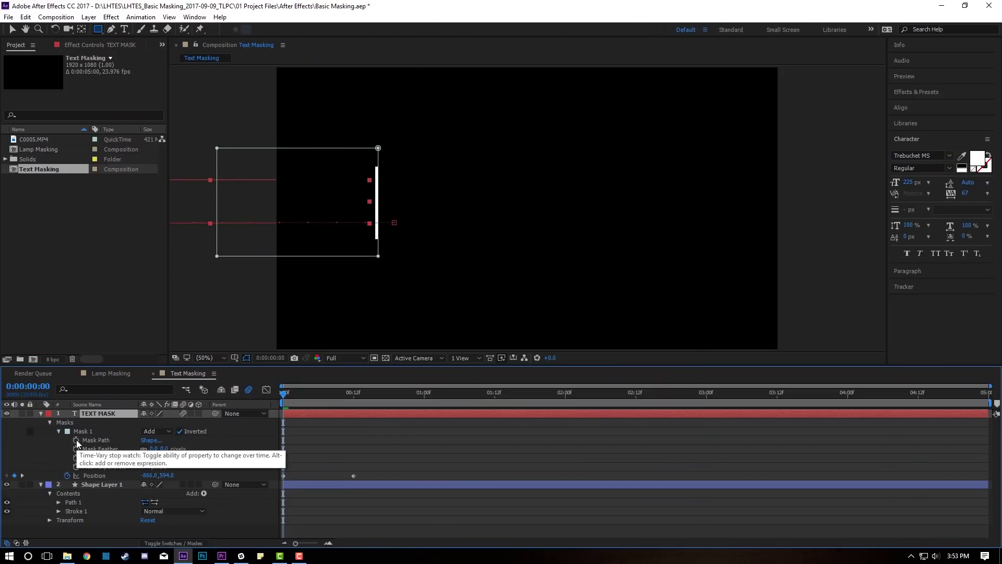
pyautogui.click(76, 440)
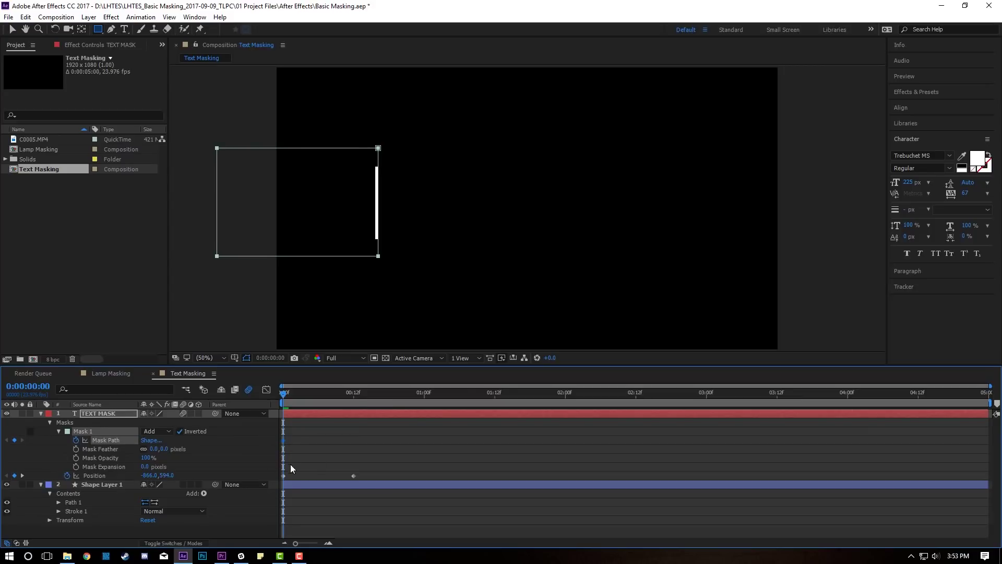
pyautogui.click(350, 390)
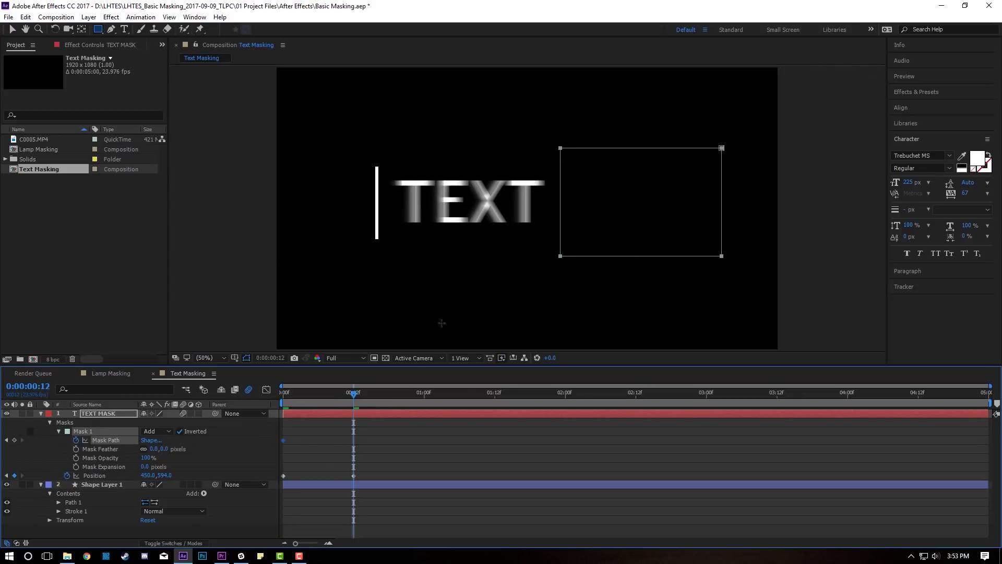
pyautogui.moveTo(343, 395)
pyautogui.mouseDown()
pyautogui.moveTo(271, 403)
pyautogui.moveTo(356, 402)
pyautogui.mouseUp()
pyautogui.click(13, 30)
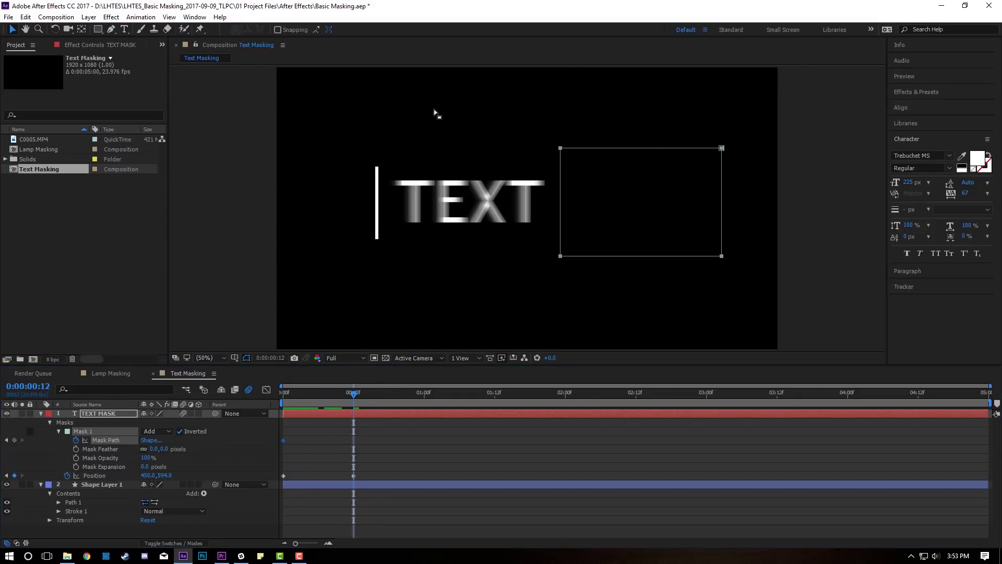
pyautogui.click(614, 146)
pyautogui.moveTo(678, 183); pyautogui.dragTo(335, 197)
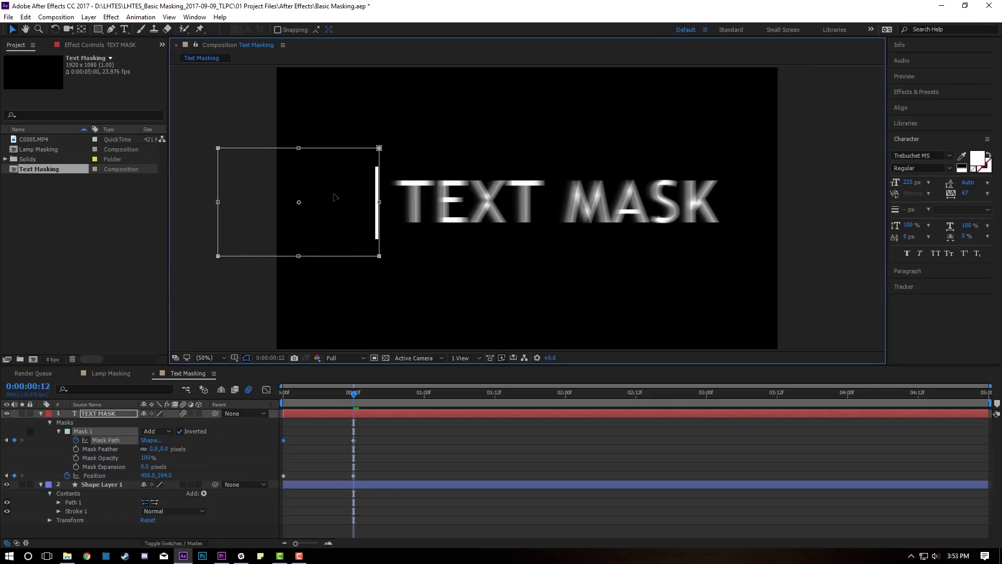
# - Preview the masked text animation from the first frame
pyautogui.moveTo(324, 392); pyautogui.dragTo(245, 397)
pyautogui.press('space')
pyautogui.press('space')
pyautogui.press('space')
pyautogui.press('space')
pyautogui.press('space')
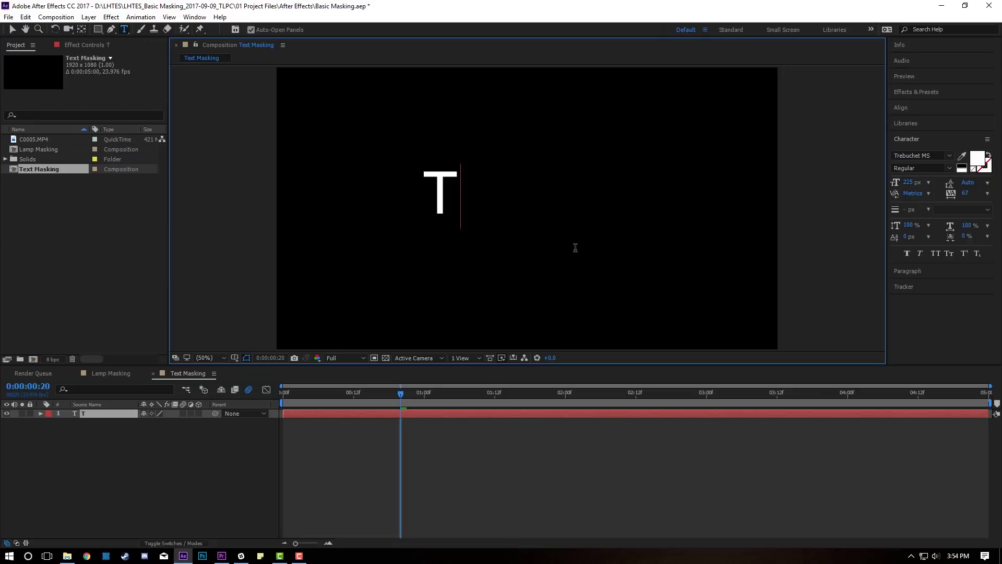
# - Finish the first text layer as TEXT and add a second text layer below it on the canvas reading MASK
pyautogui.write('EXT')
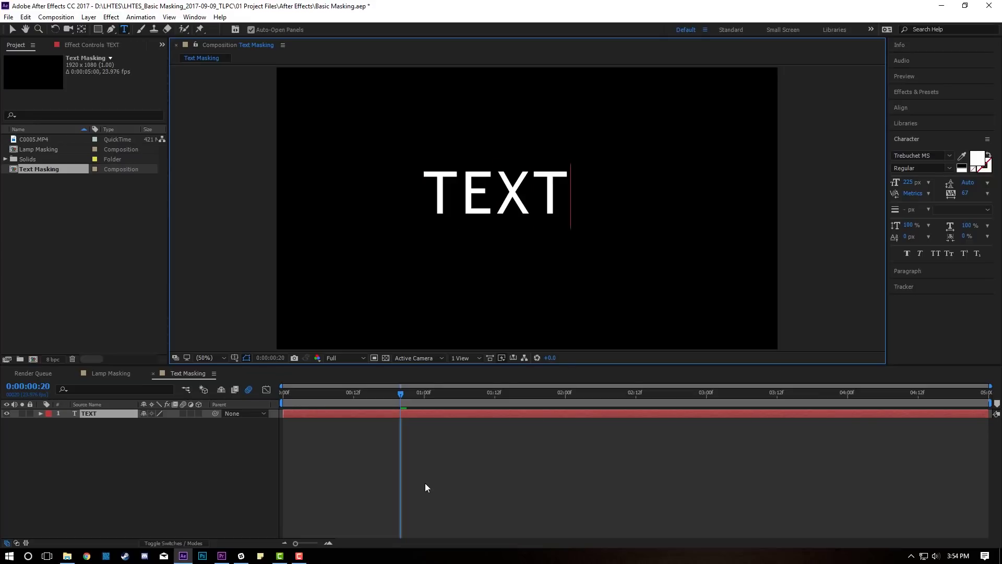
pyautogui.click(420, 489)
pyautogui.click(418, 308)
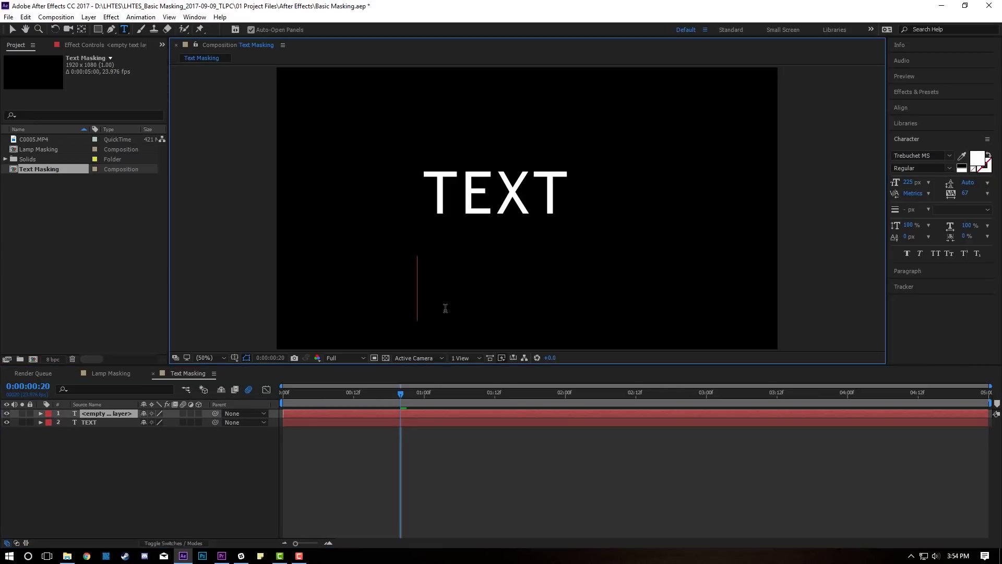
pyautogui.write('MASK')
pyautogui.press('Escape')
pyautogui.press('v')
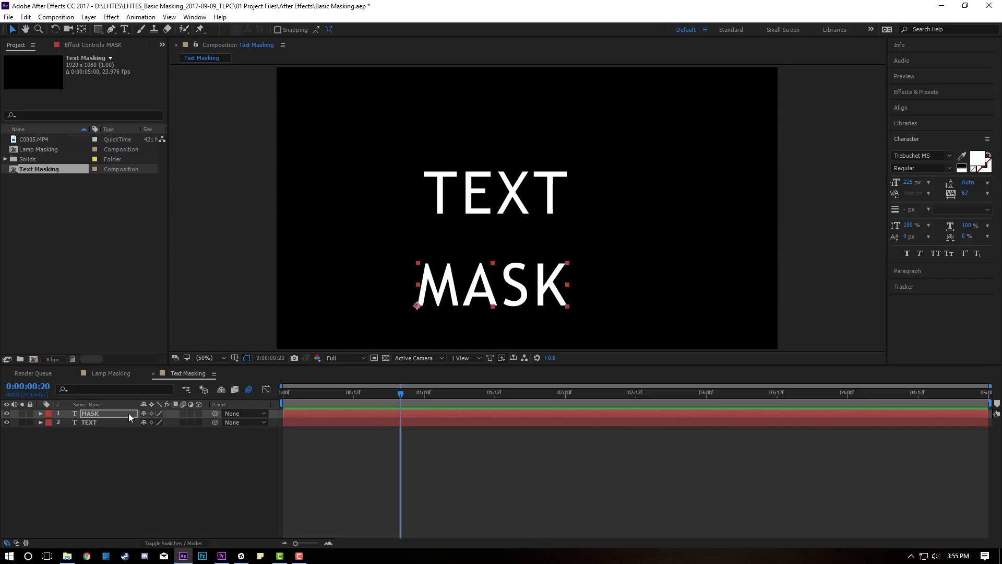
# - Put the MASK layer beneath TEXT in the layer order, overlay it on the word TEXT, and shift both words left together
pyautogui.moveTo(102, 424); pyautogui.dragTo(103, 429)
pyautogui.moveTo(514, 285); pyautogui.dragTo(518, 189)
pyautogui.click(437, 409)
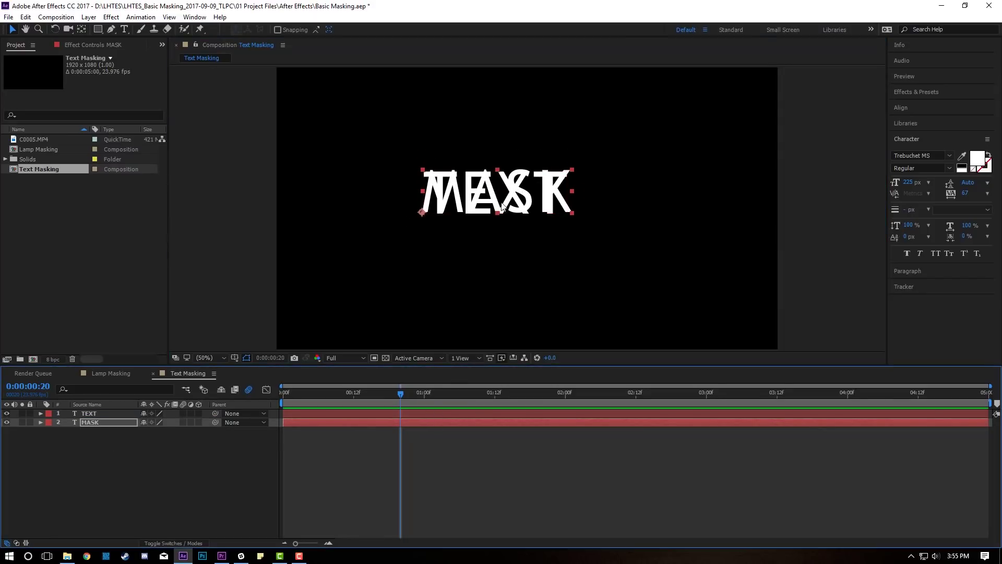
pyautogui.moveTo(512, 194); pyautogui.dragTo(460, 193)
# - Keyframe the MASK layer's position at the first frame and, at 0:00:00:12, to the right of TEXT at about 986, 554
pyautogui.moveTo(400, 393); pyautogui.dragTo(156, 452)
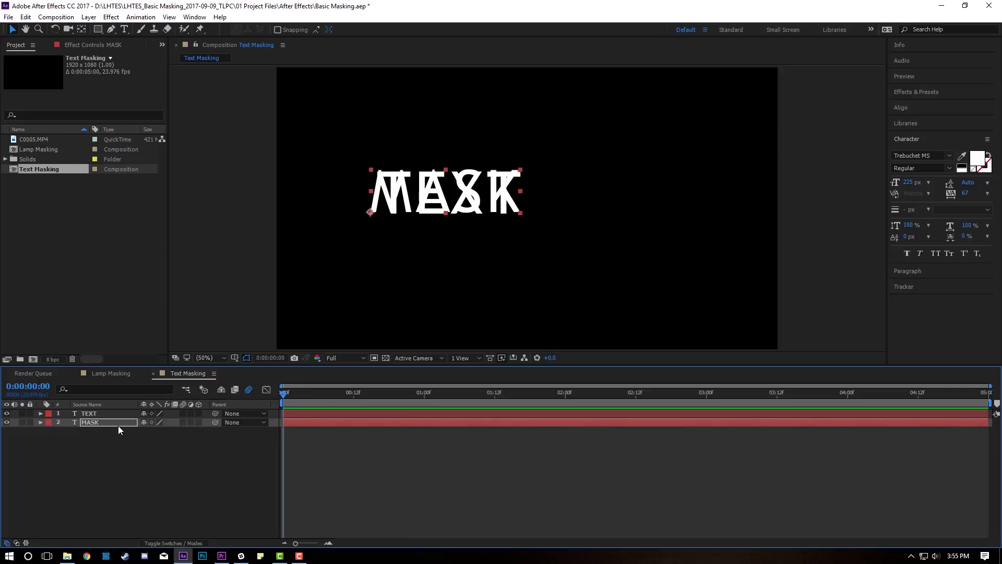
pyautogui.hotkey('alt', 'shift', 'p')
pyautogui.click(355, 394)
pyautogui.moveTo(460, 202); pyautogui.dragTo(624, 202)
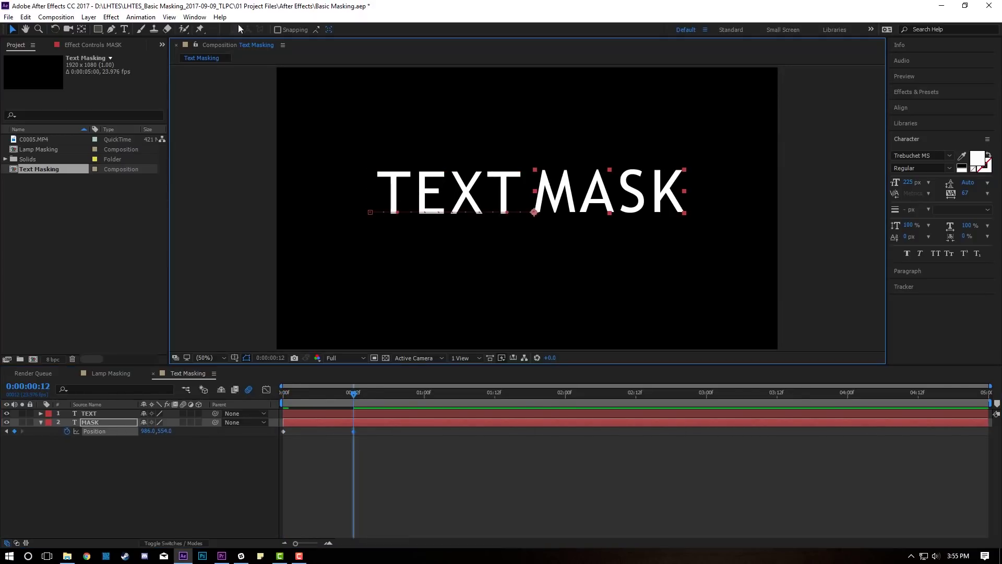
# - Create a royal blue solid layered between TEXT and MASK, and place it behind TEXT with its right edge in the gap before MASK
pyautogui.click(88, 16)
pyautogui.moveTo(120, 28)
pyautogui.click(312, 45)
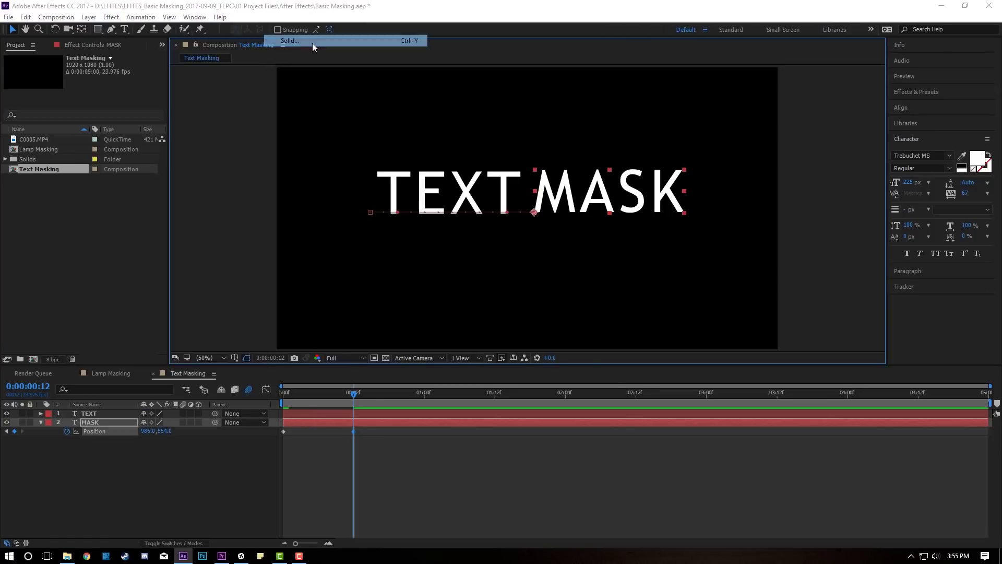
pyautogui.click(534, 372)
pyautogui.moveTo(543, 220); pyautogui.dragTo(541, 217)
pyautogui.scroll(2, 490, 217)
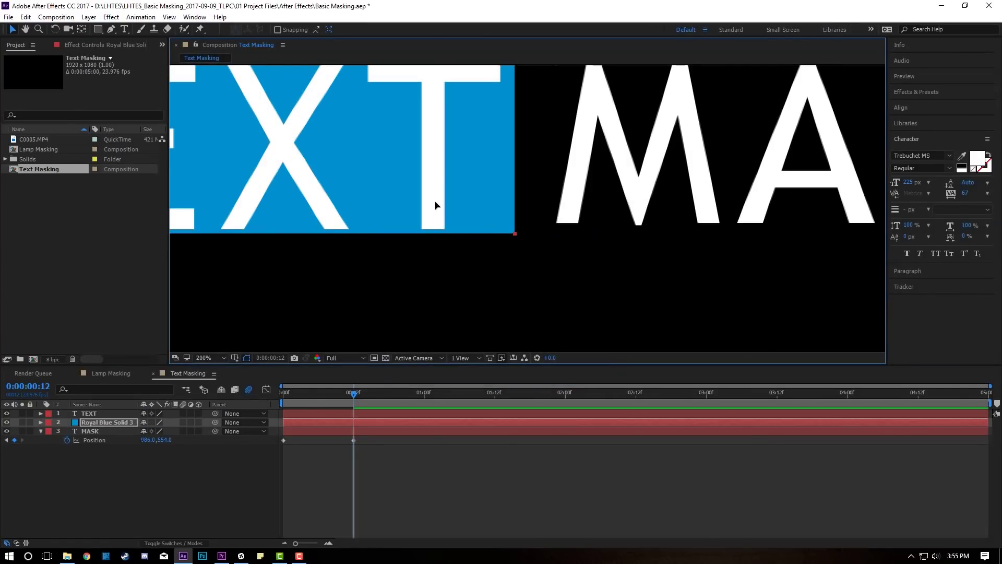
pyautogui.moveTo(436, 205); pyautogui.dragTo(430, 198)
pyautogui.moveTo(449, 190); pyautogui.dragTo(442, 190)
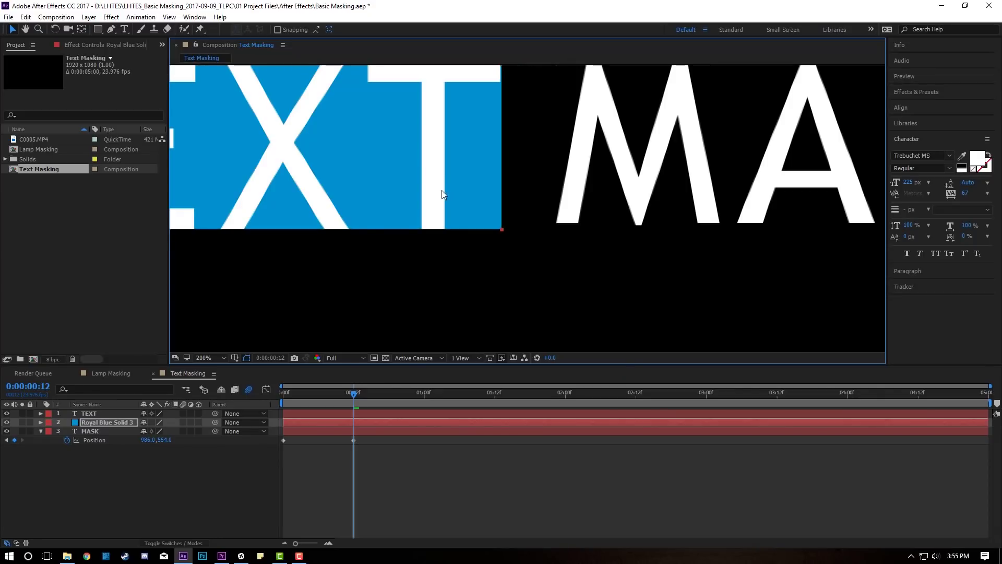
# - Set the MASK layer's track matte to alpha inverted using the royal blue solid, and preview the reveal from the first frame
pyautogui.hotkey('shift', '/')
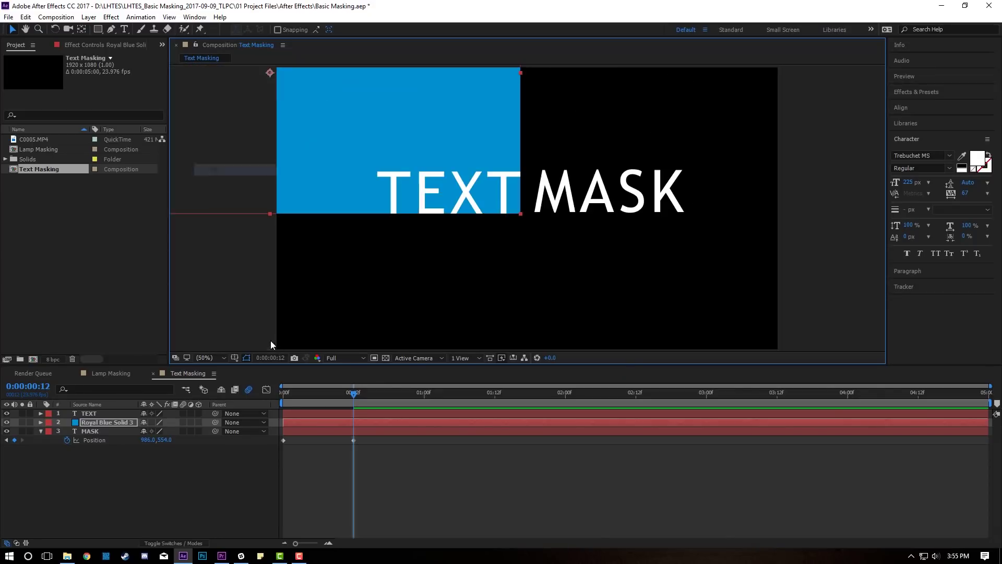
pyautogui.click(104, 433)
pyautogui.click(188, 543)
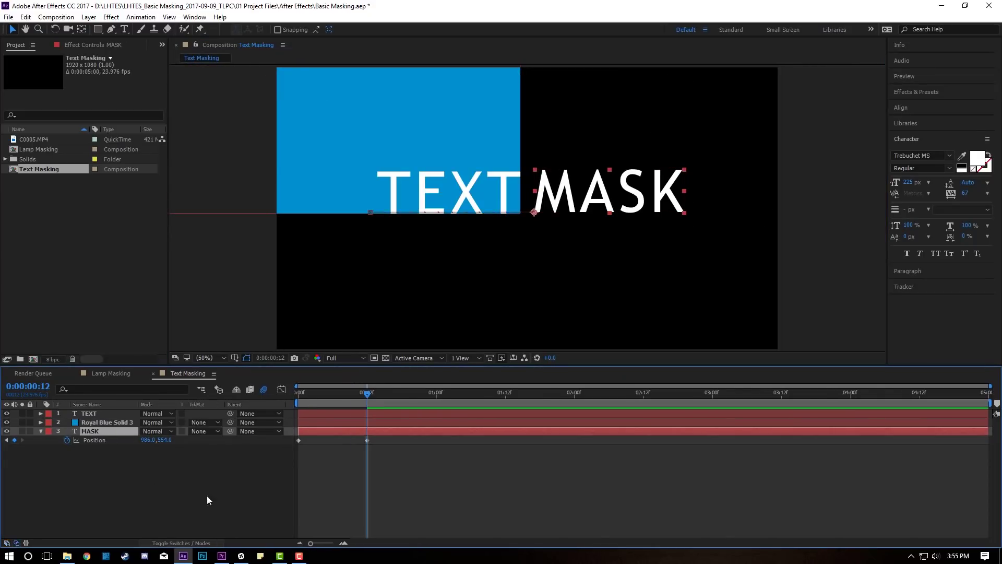
pyautogui.click(202, 430)
pyautogui.click(260, 469)
pyautogui.moveTo(367, 394); pyautogui.dragTo(241, 396)
pyautogui.press('space')
pyautogui.moveTo(343, 392); pyautogui.dragTo(253, 399)
pyautogui.press('space')
pyautogui.press('space')
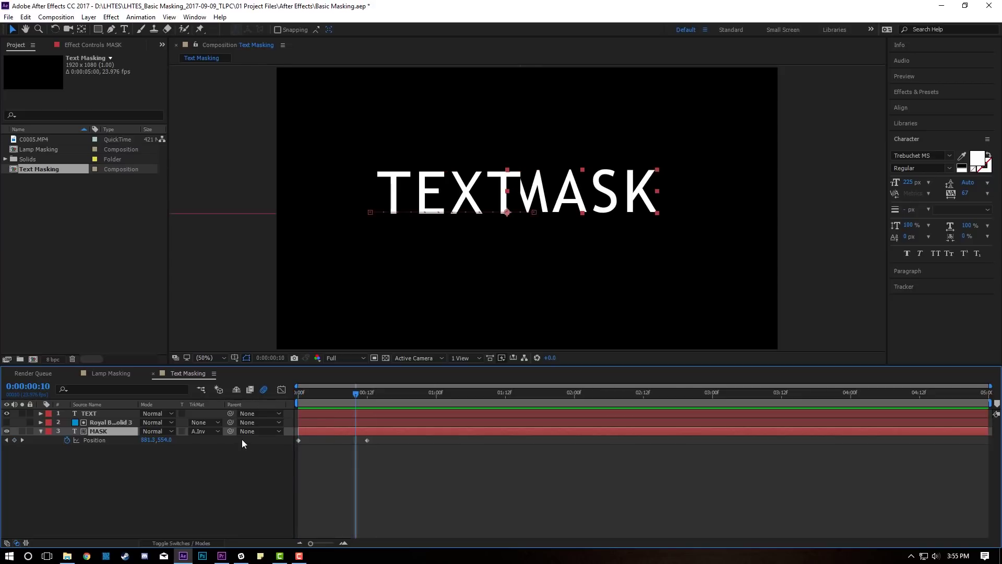
# - Enable motion blur on the MASK layer and play the reveal from the start of the composition
pyautogui.click(193, 543)
pyautogui.click(182, 431)
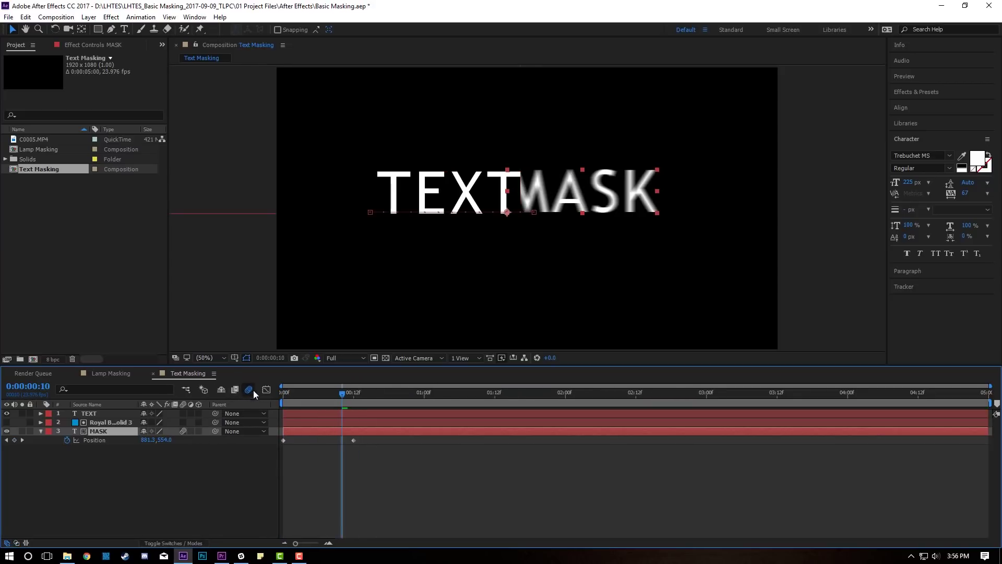
pyautogui.moveTo(335, 392); pyautogui.dragTo(245, 391)
pyautogui.press('space')
pyautogui.press('space')
# - Unhide the royal blue solid, align its right edge with the right side of the last T's stem in TEXT, and preview
pyautogui.click(354, 423)
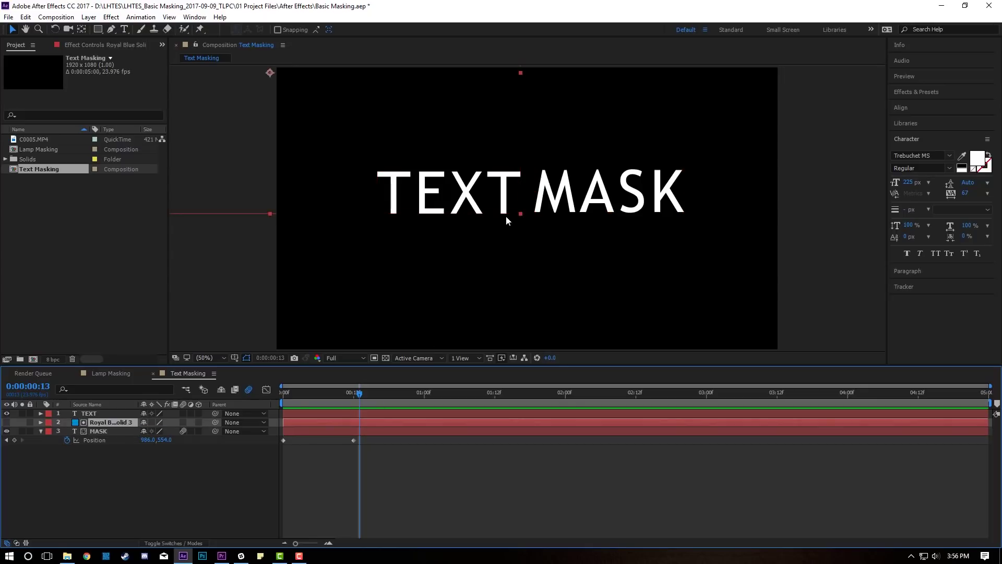
pyautogui.click(7, 422)
pyautogui.scroll(2, 426, 201)
pyautogui.moveTo(477, 174); pyautogui.dragTo(421, 188)
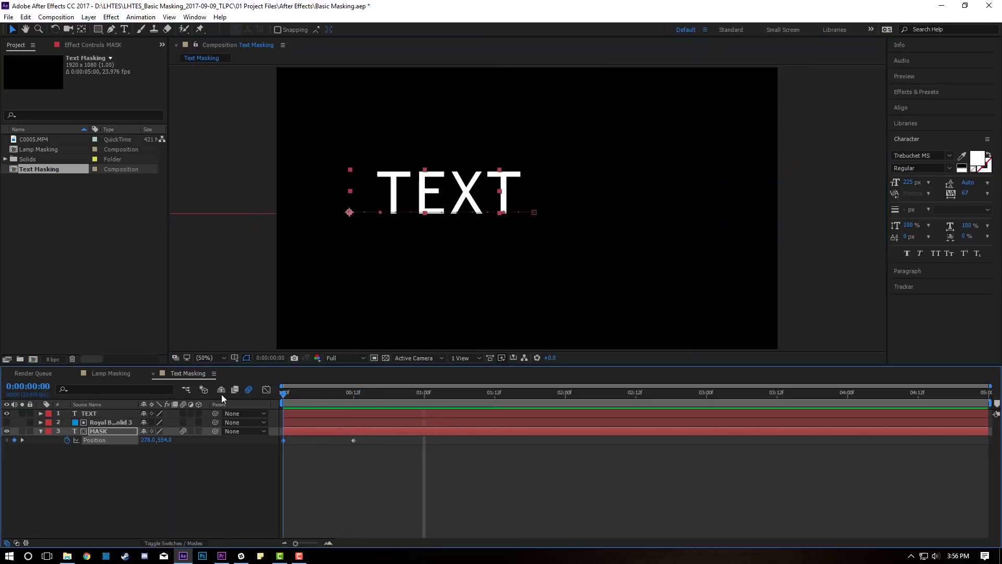
pyautogui.press('space')
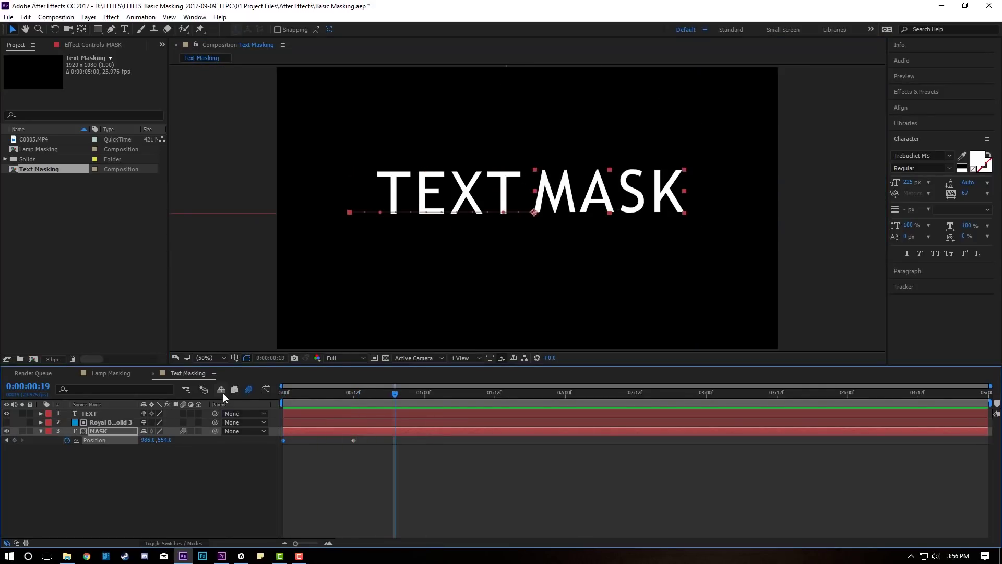
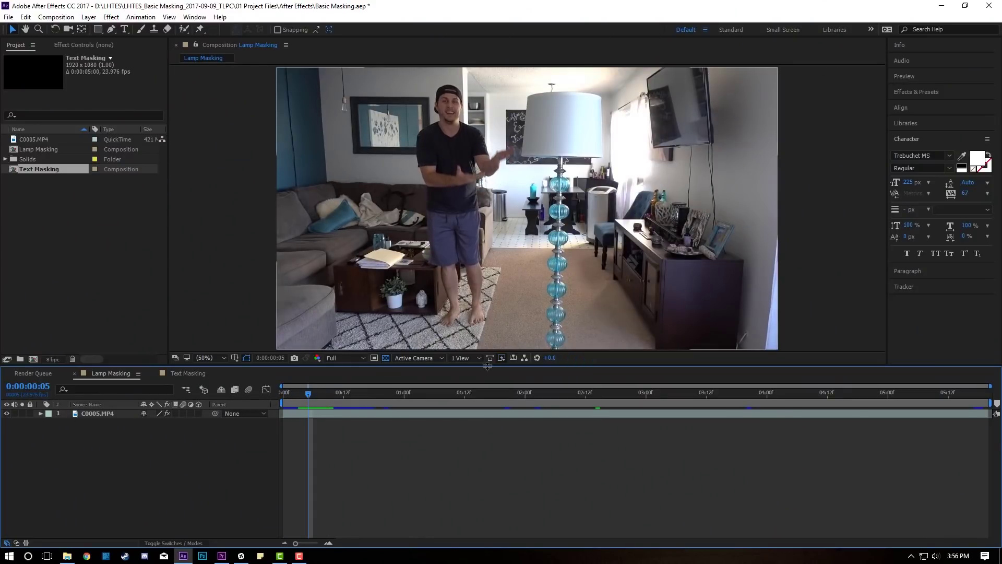
# - Duplicate the C0005.MP4 layer, apply Freeze Frame to the upper copy at the first frame, and scrub ahead to check it
pyautogui.click(337, 413)
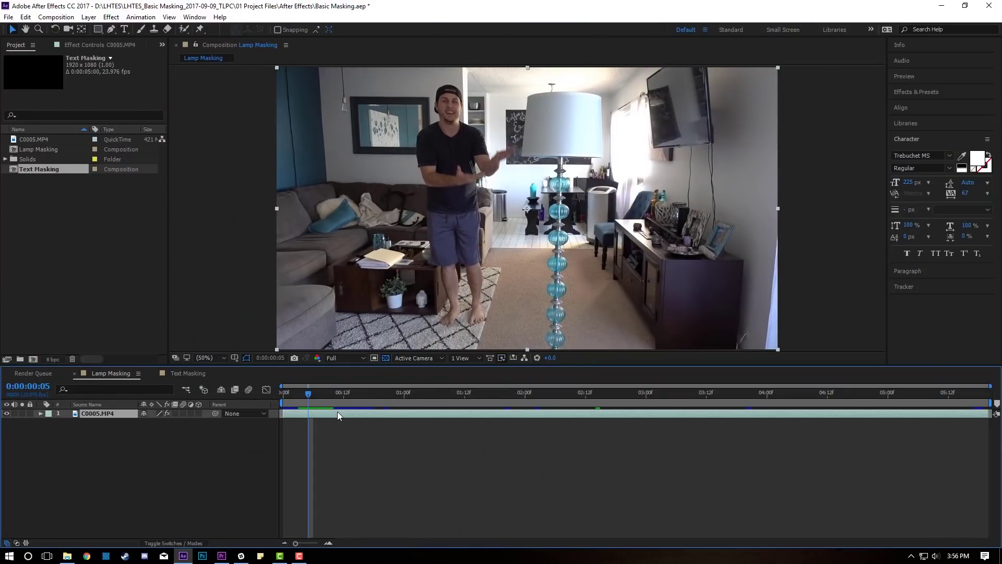
pyautogui.hotkey('ctrl', 'd')
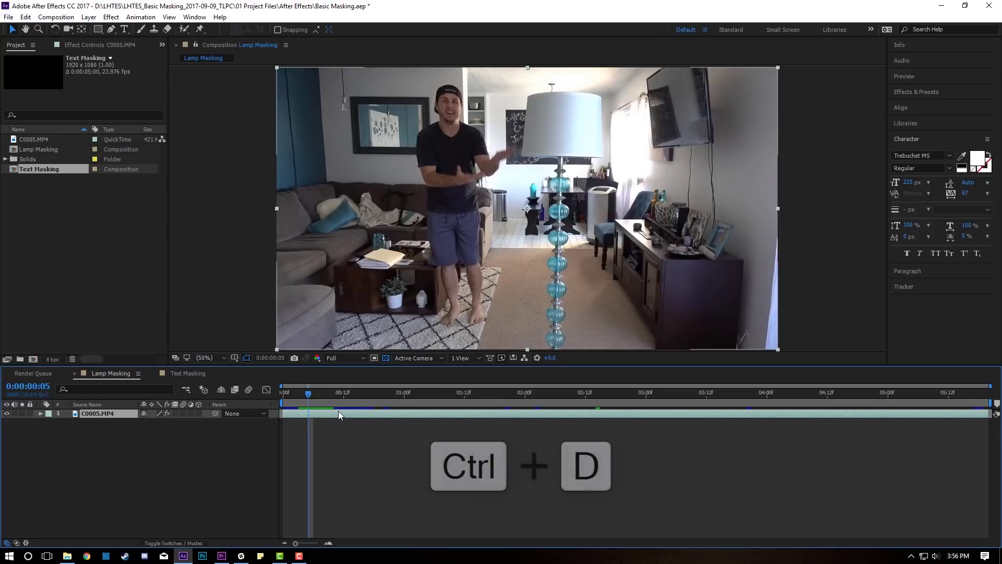
pyautogui.press('Home')
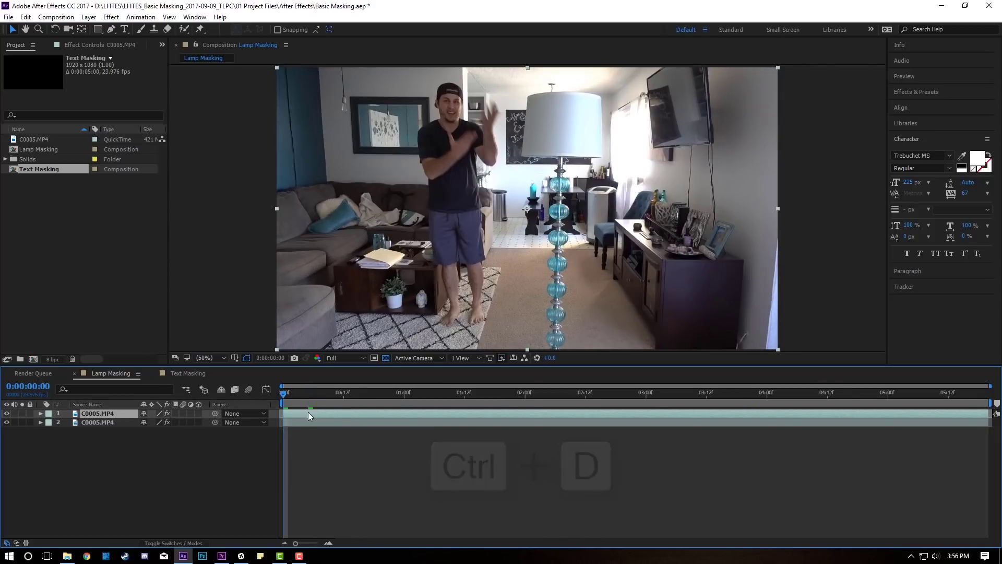
pyautogui.rightClick(314, 413)
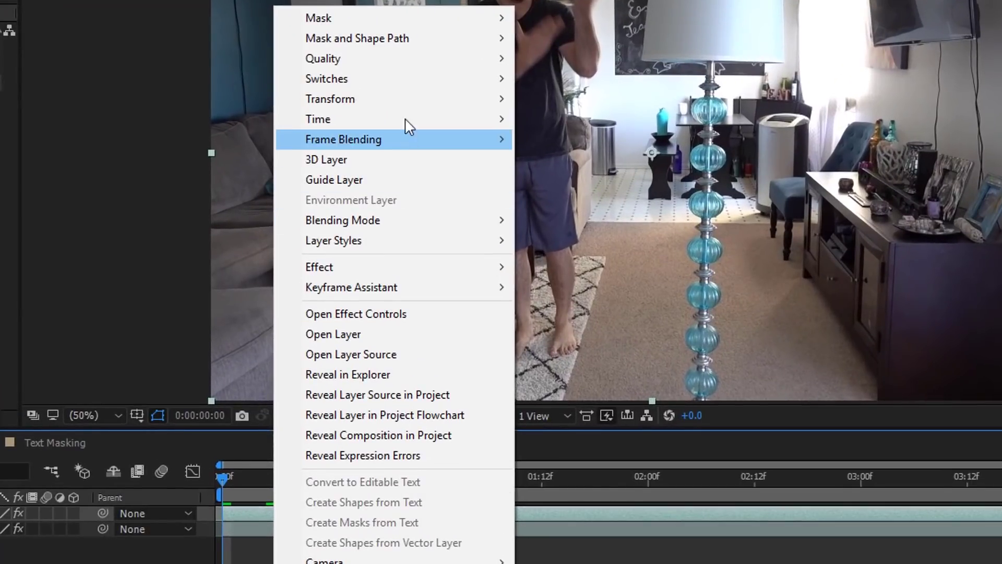
pyautogui.moveTo(387, 190)
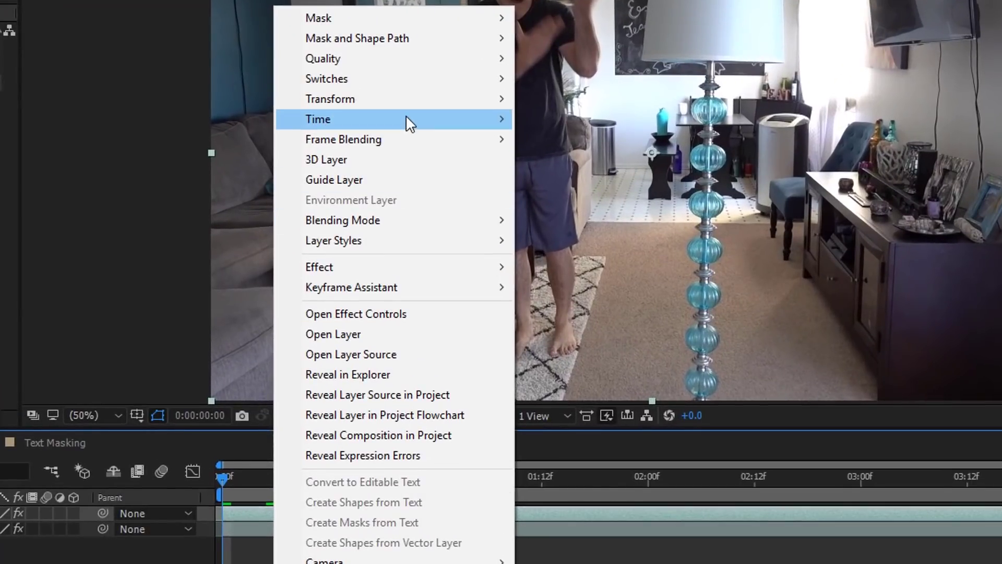
pyautogui.click(601, 179)
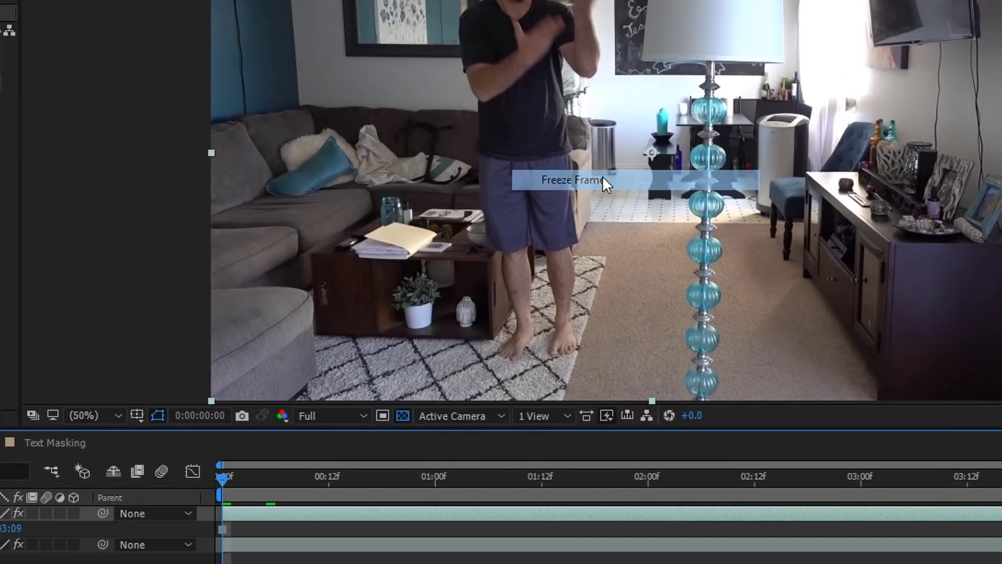
pyautogui.moveTo(260, 475); pyautogui.dragTo(367, 484)
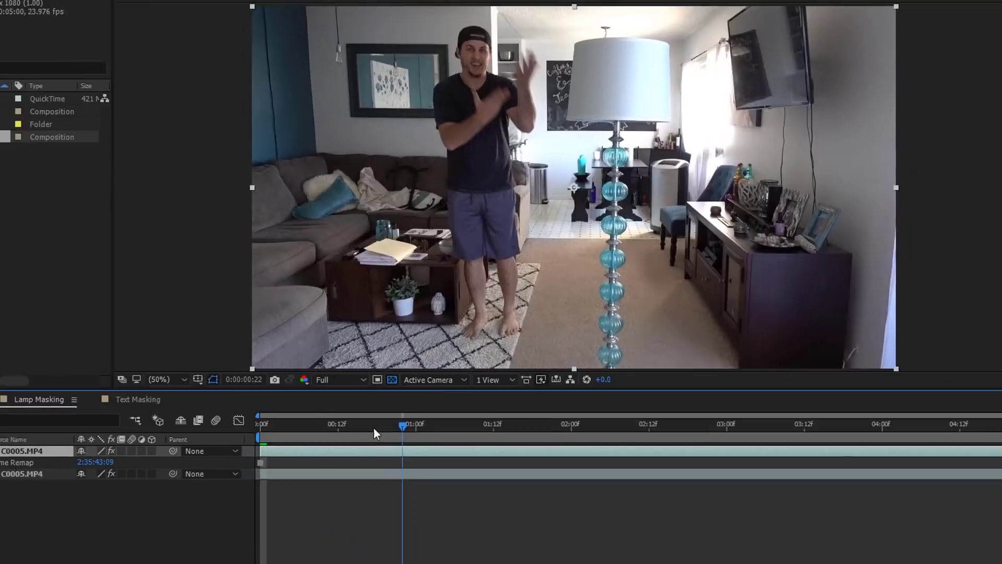
pyautogui.moveTo(365, 396); pyautogui.dragTo(349, 397)
# - Draw a Pen tool mask path on the frozen layer, tracing the left edge of the lamp's stem from its base upward
pyautogui.scroll(4, 569, 337)
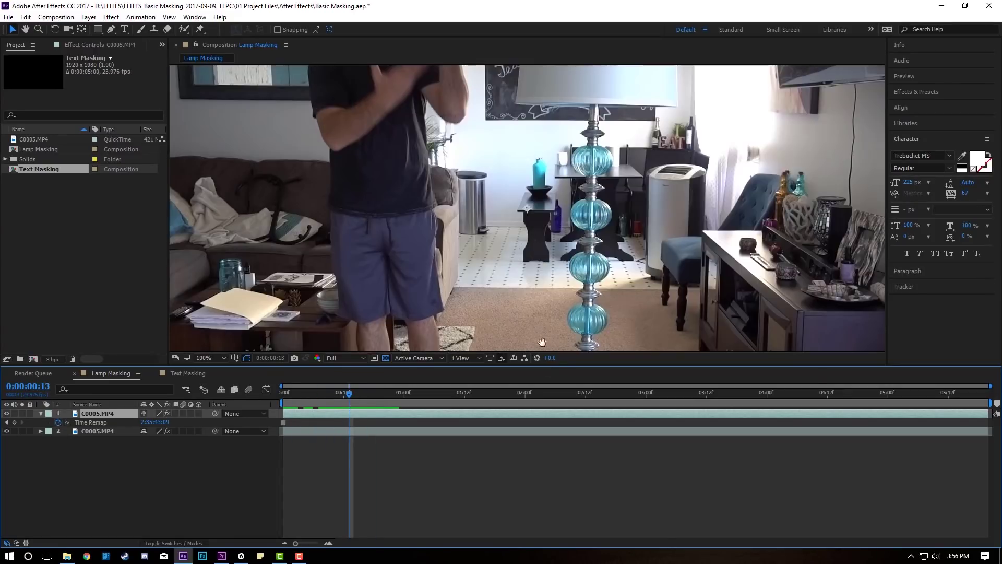
pyautogui.moveTo(581, 283); pyautogui.dragTo(539, 188)
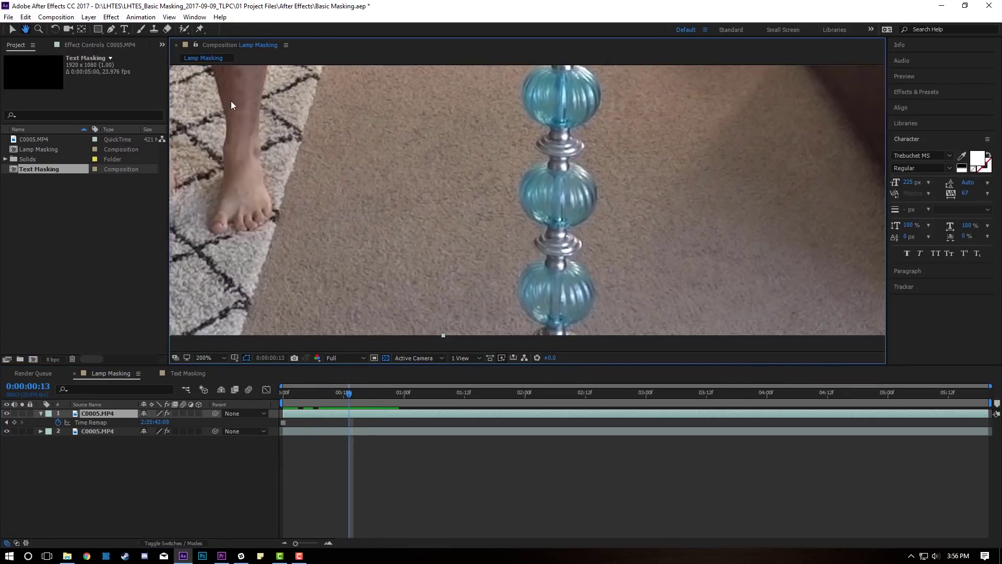
pyautogui.click(111, 30)
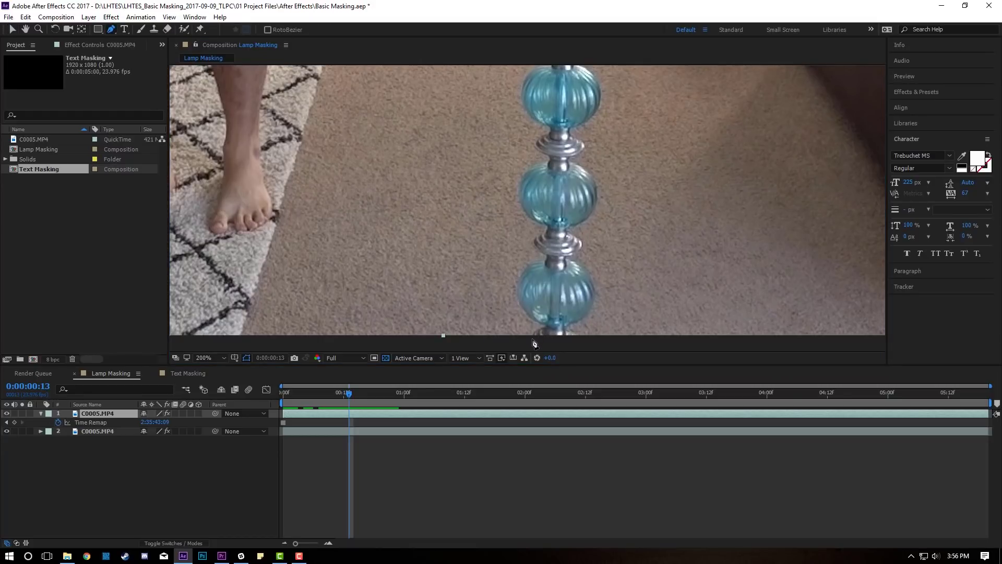
pyautogui.click(532, 338)
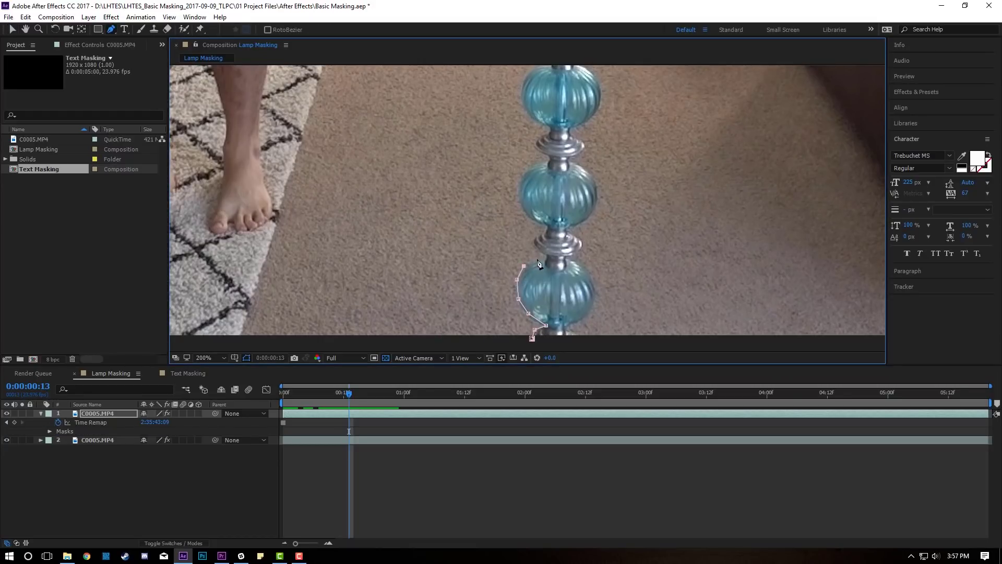
pyautogui.click(536, 243)
pyautogui.click(548, 228)
pyautogui.click(520, 202)
pyautogui.click(537, 147)
pyautogui.moveTo(528, 86); pyautogui.dragTo(528, 259)
pyautogui.click(523, 155)
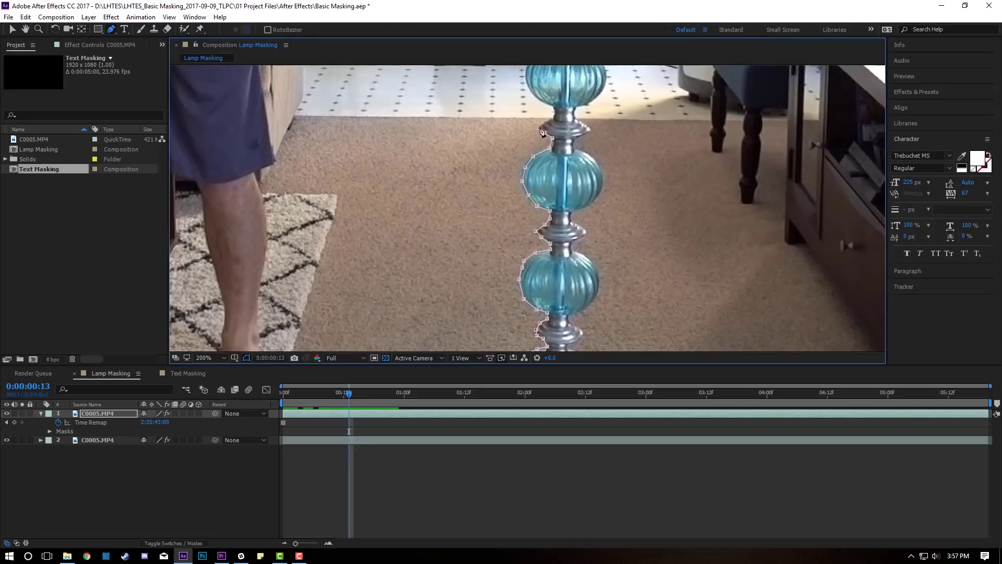
pyautogui.moveTo(543, 128); pyautogui.dragTo(542, 204)
pyautogui.click(553, 197)
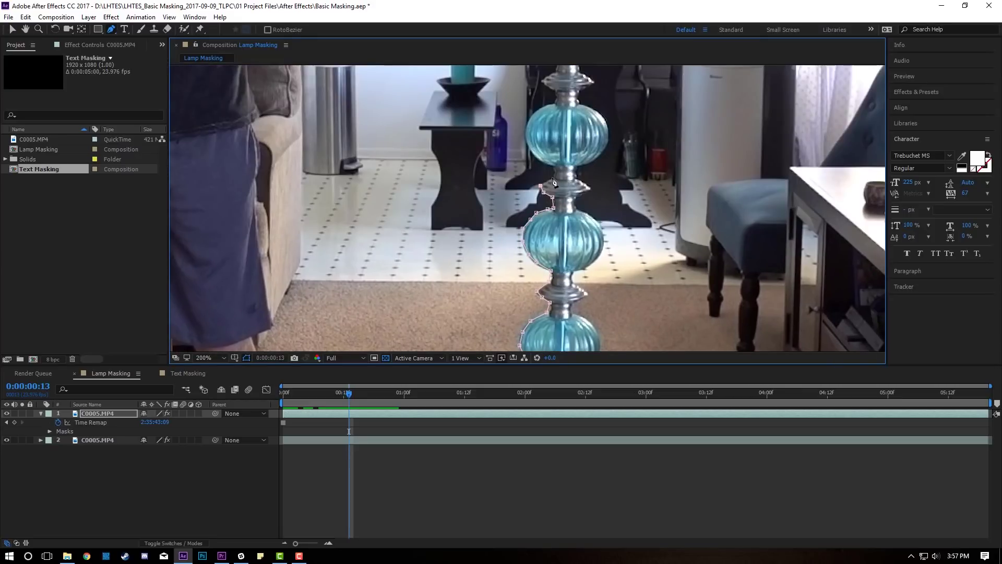
pyautogui.click(542, 166)
pyautogui.moveTo(543, 73); pyautogui.dragTo(543, 347)
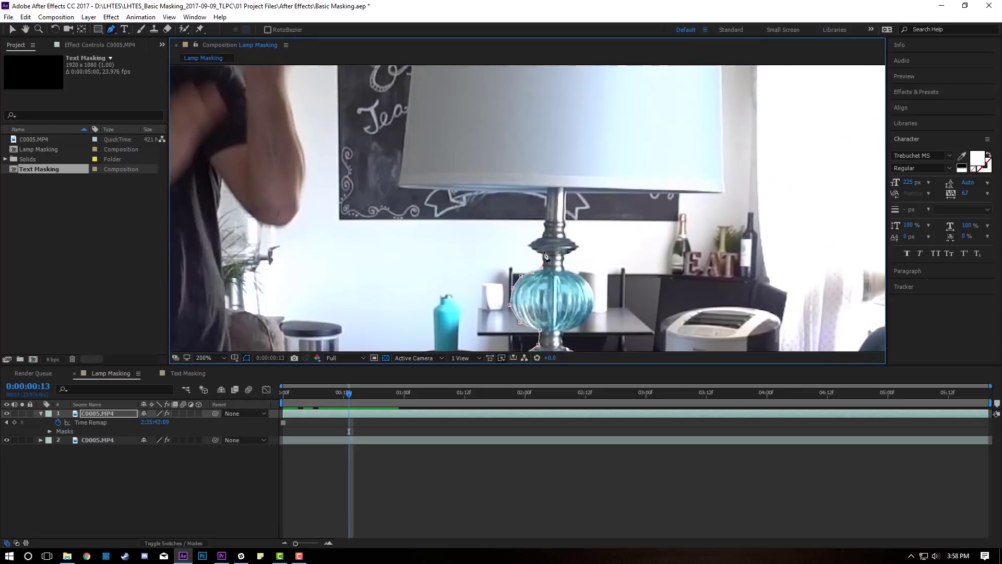
# - Continue the mask path along the lampshade's lower edge to its left corner and up its left side
pyautogui.click(483, 195)
pyautogui.click(416, 189)
pyautogui.moveTo(470, 91); pyautogui.dragTo(470, 347)
pyautogui.click(441, 210)
# - Extend the mask path above the lampshade, around the outside of the frame's right side, and close it at the lamp's base
pyautogui.scroll(-2, 511, 172)
pyautogui.moveTo(552, 253); pyautogui.dragTo(533, 141)
pyautogui.click(495, 67)
pyautogui.click(766, 66)
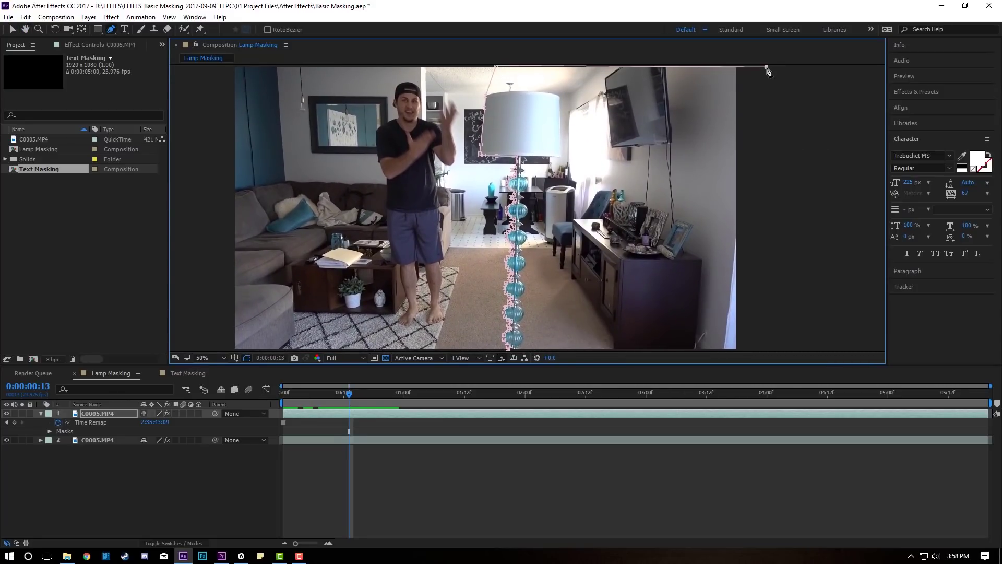
pyautogui.click(772, 350)
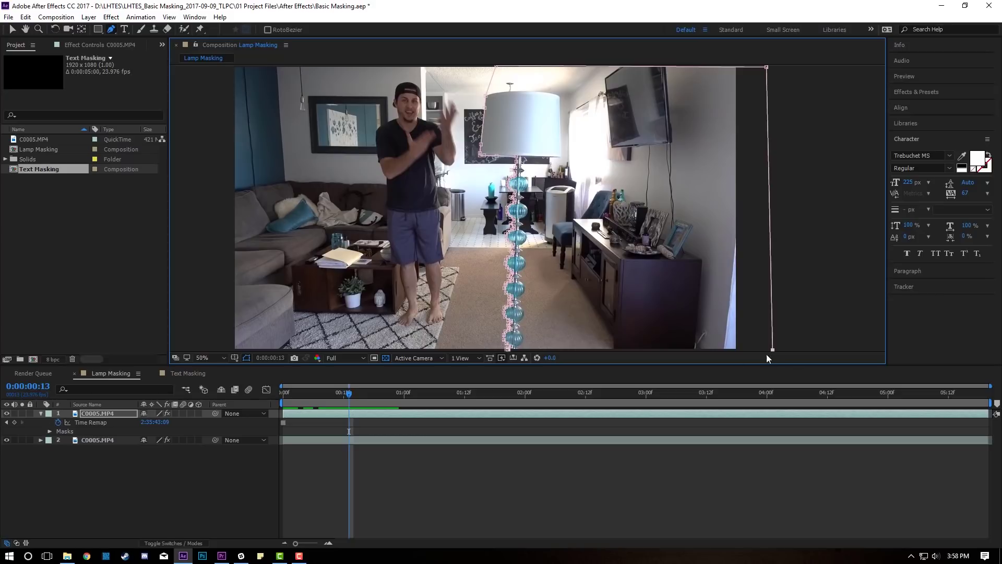
pyautogui.click(509, 352)
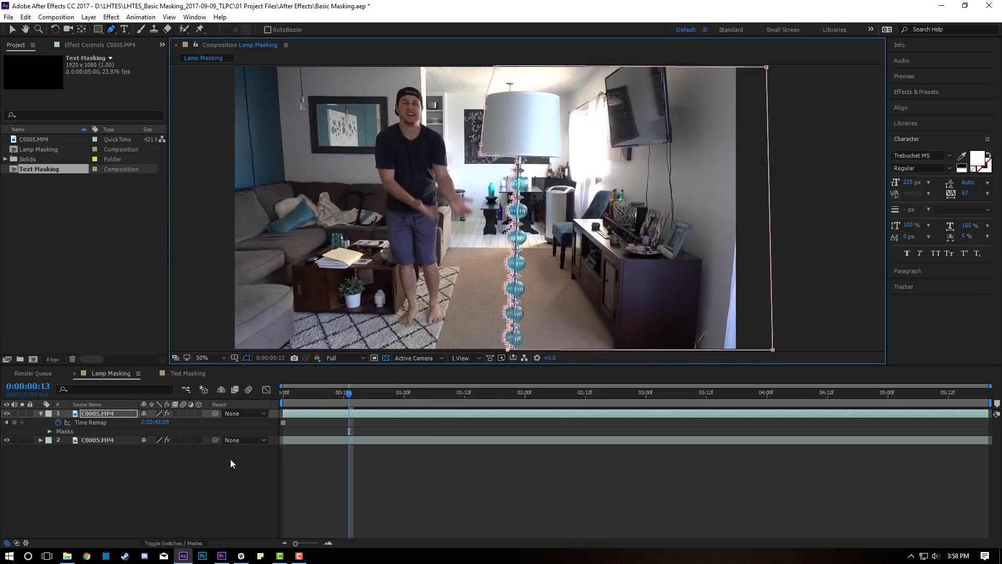
# - Hide the lower C0005.MP4 layer to inspect the masked frozen copy on its own without the path outline
pyautogui.click(9, 441)
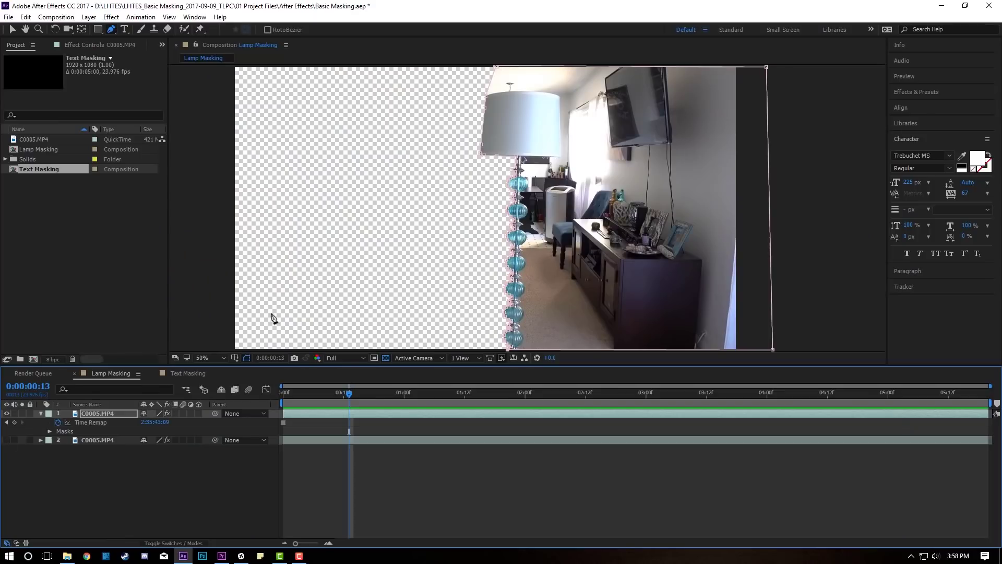
pyautogui.click(546, 511)
pyautogui.press('v')
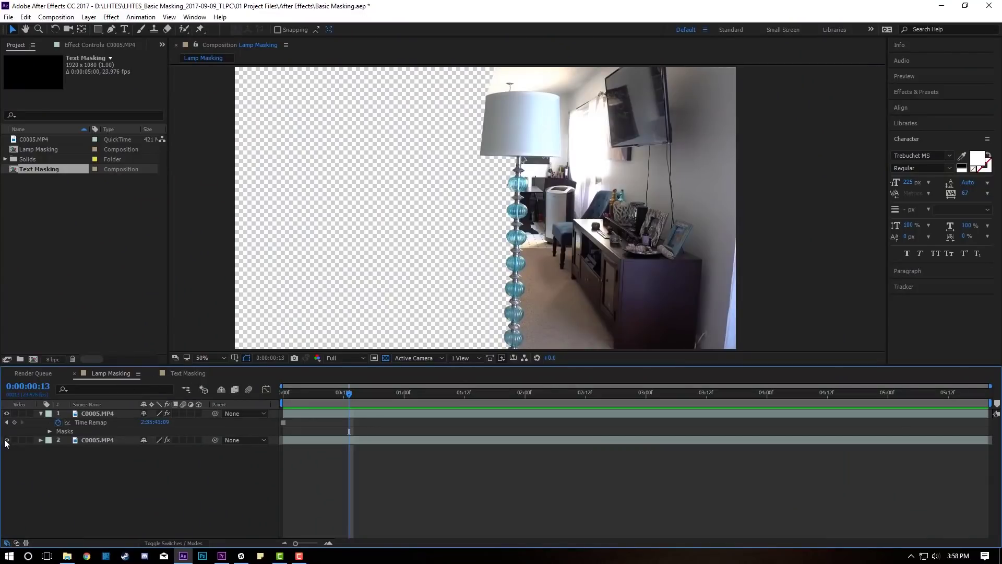
# - Unhide the lower C0005.MP4 layer and preview the lamp masking composite from the first frame
pyautogui.click(6, 440)
pyautogui.press('Home')
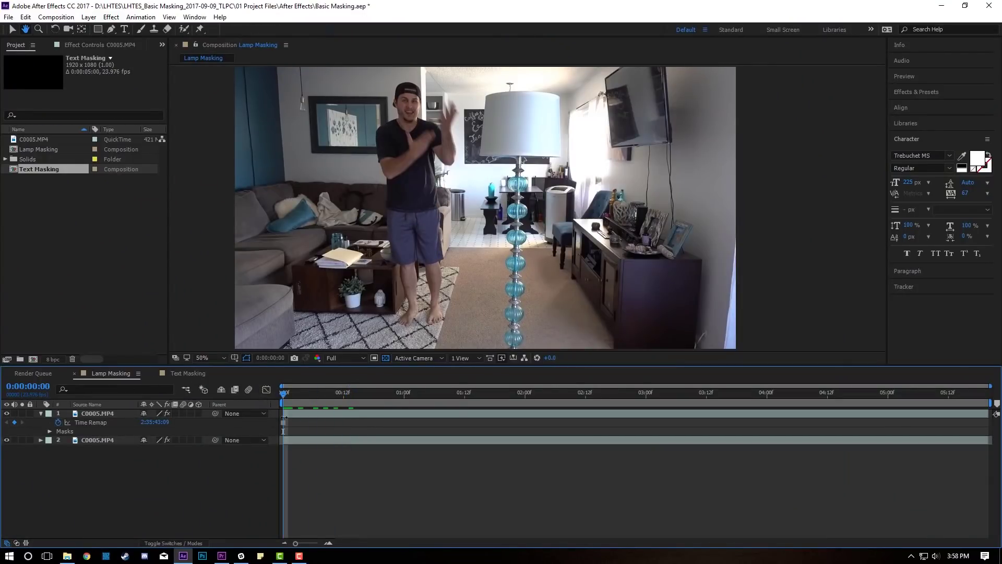
pyautogui.press('space')
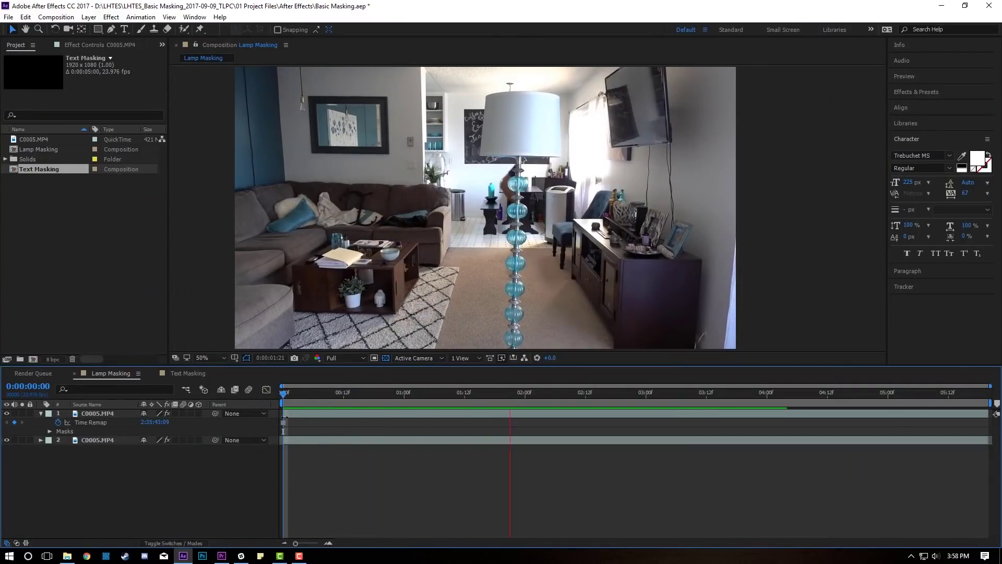
pyautogui.press('space')
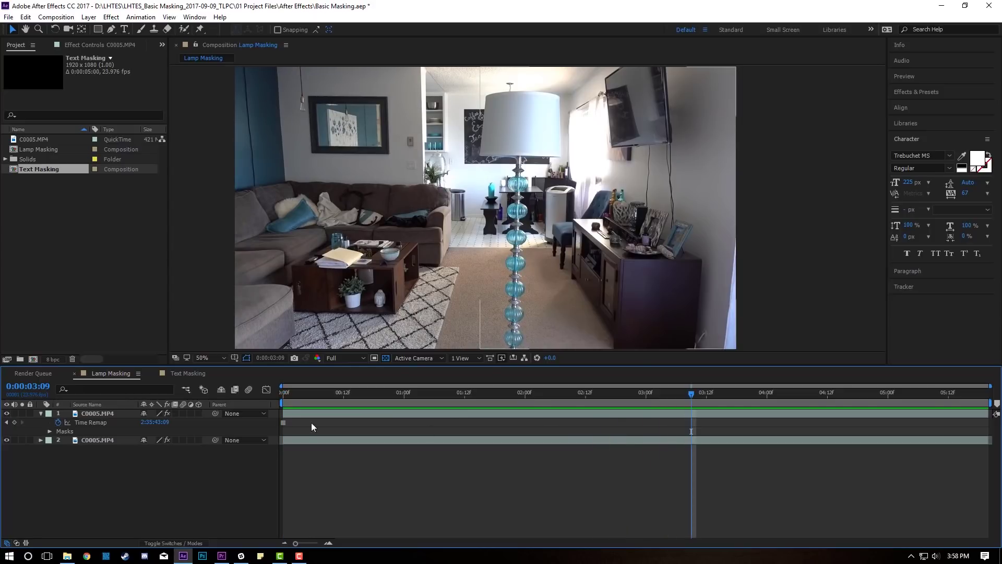
# - Toggle the masked upper layer's visibility to compare the shot with and without it, and replay the composition until the man peeks out
pyautogui.click(7, 413)
pyautogui.click(7, 413)
pyautogui.click(7, 413)
pyautogui.click(7, 413)
pyautogui.press('space')
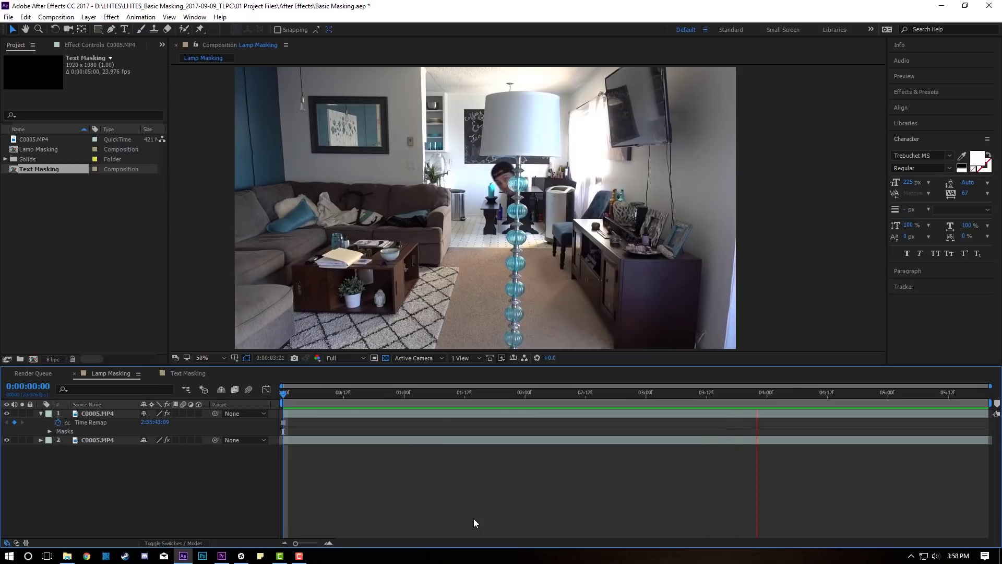
pyautogui.press('space')
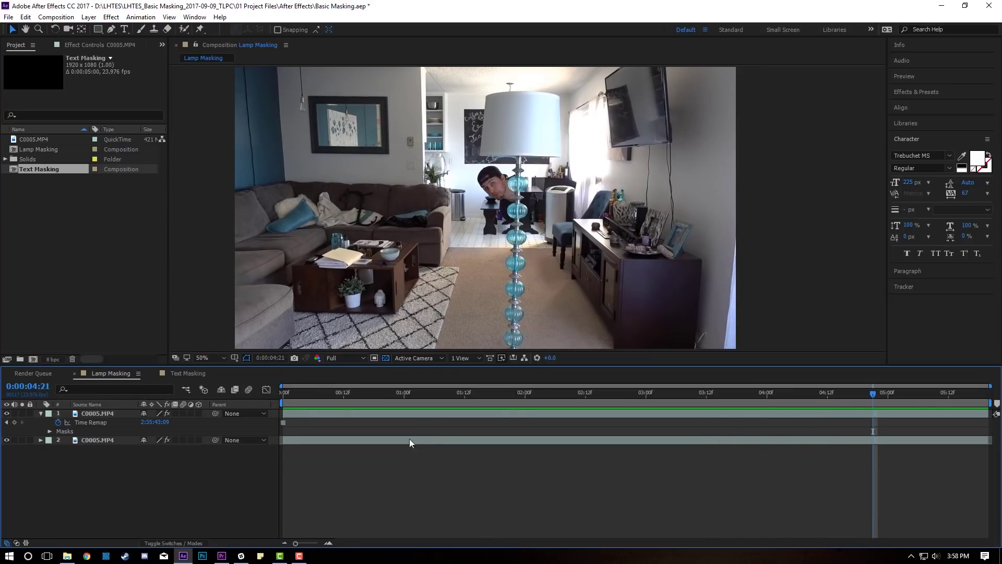
# - Switch the masked upper layer off and on to compare how it covers the man behind the lamp
pyautogui.click(7, 413)
pyautogui.click(7, 413)
pyautogui.click(7, 413)
pyautogui.click(6, 413)
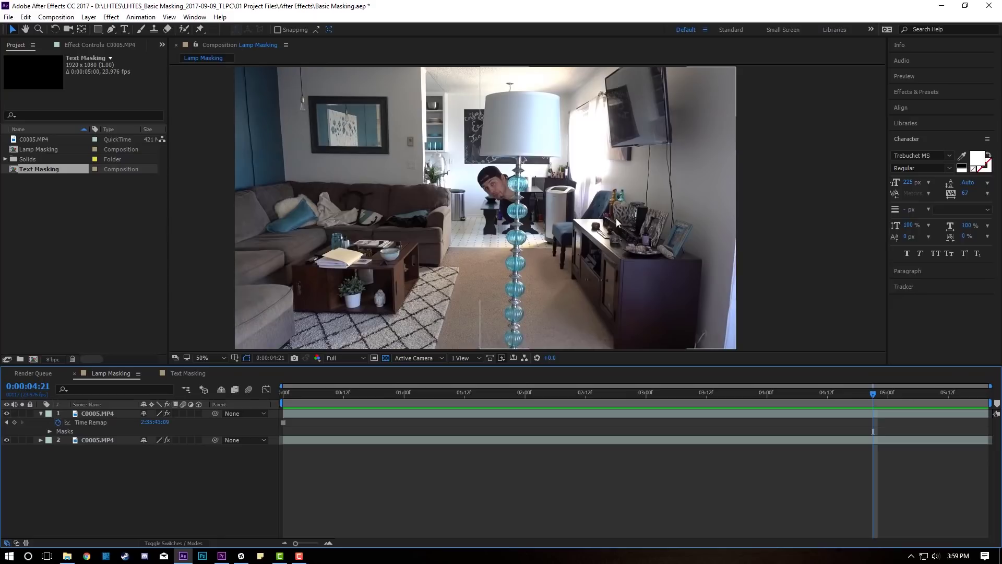